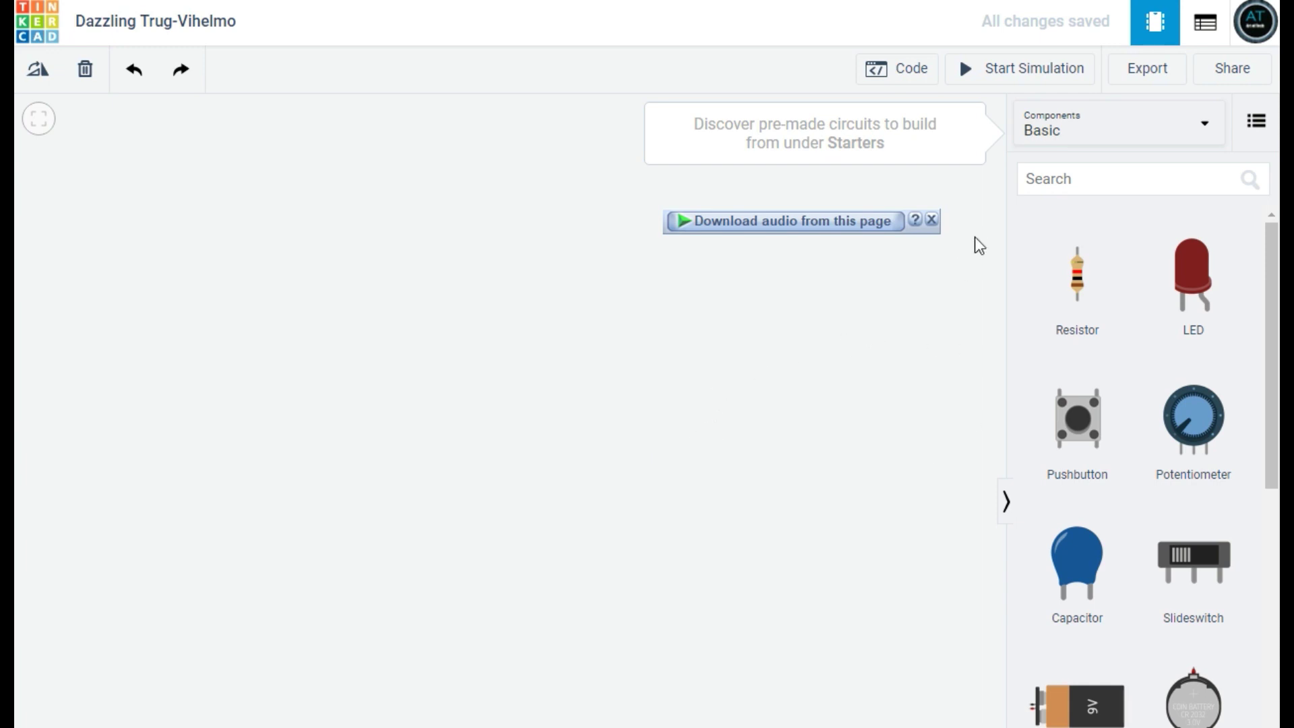
# Dismiss the audio download bar and look through the basic components in the library.
pyautogui.click(930, 220)
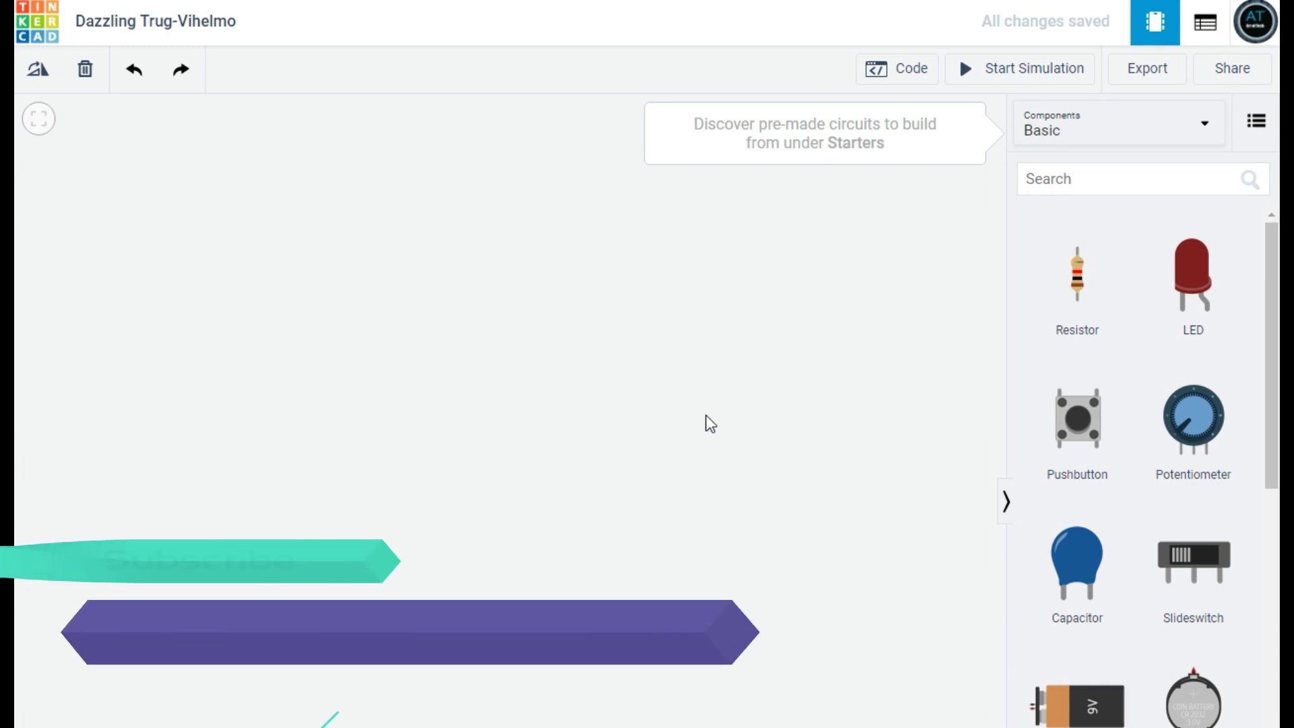
pyautogui.scroll(-4, 1058, 479)
pyautogui.scroll(-10, 1065, 493)
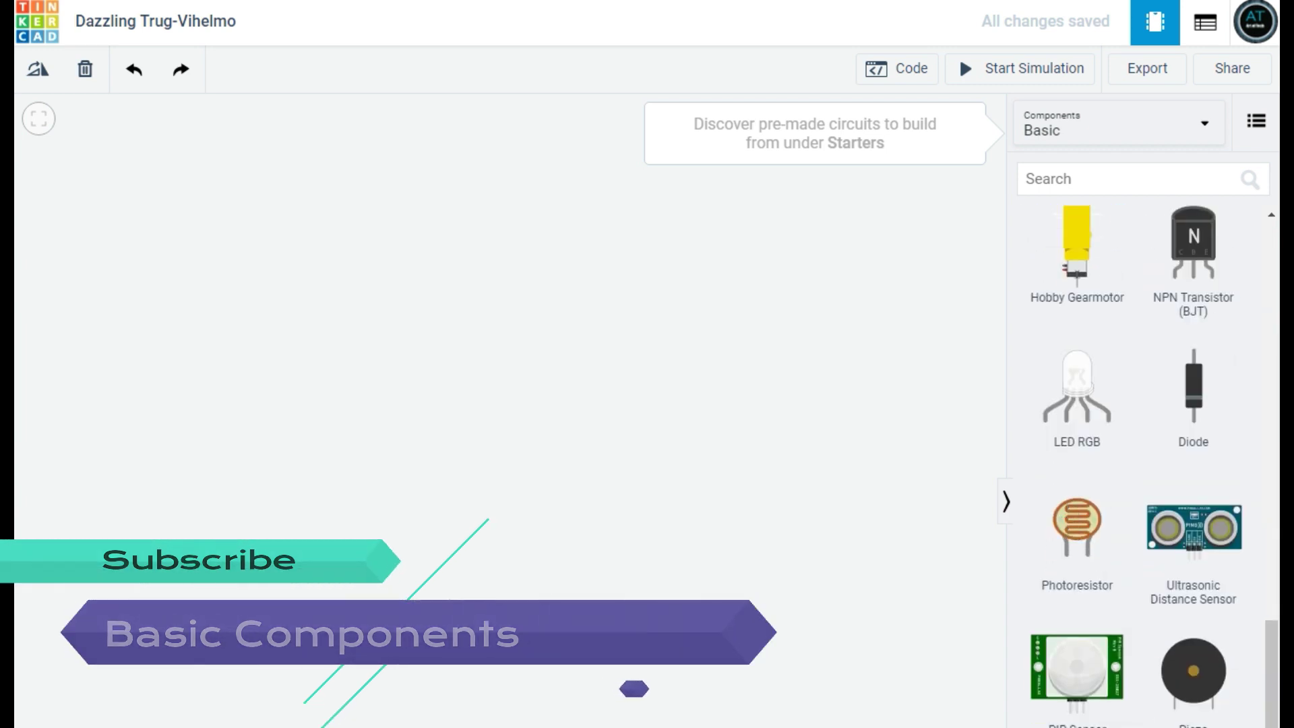
pyautogui.scroll(3, 1102, 583)
pyautogui.scroll(8, 1139, 465)
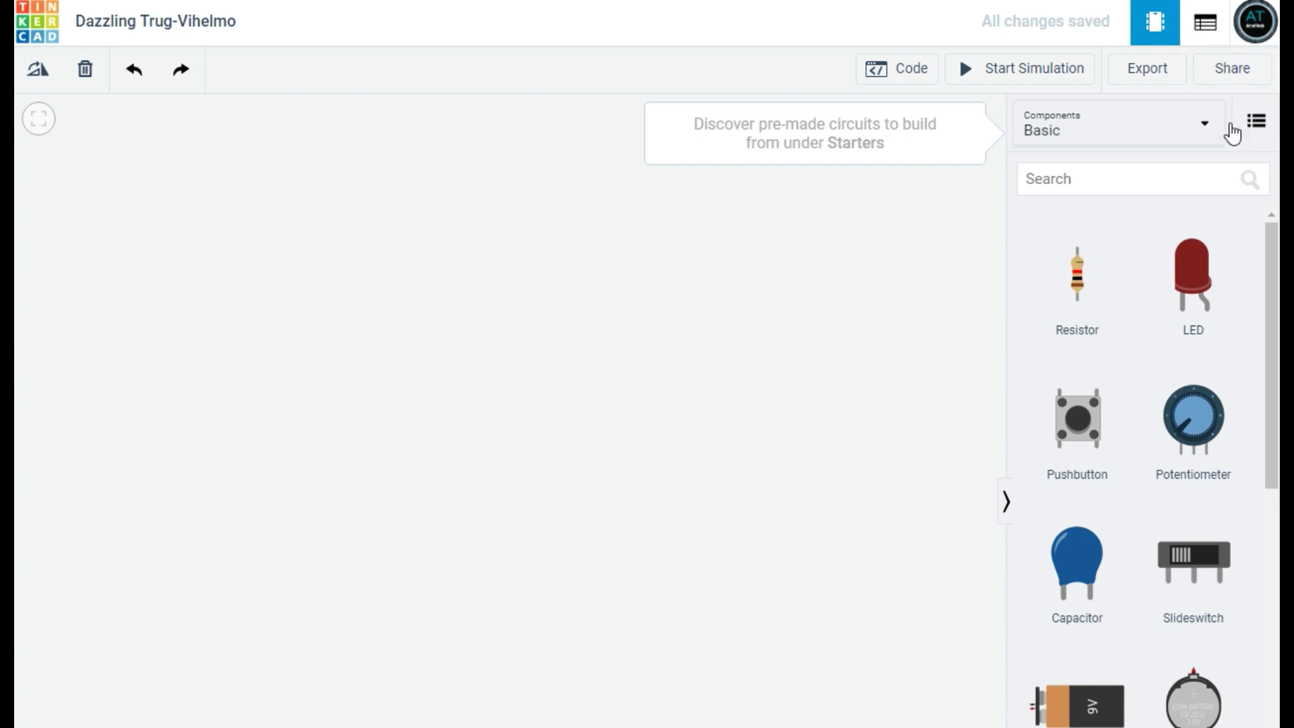
# Switch the library to all components and examine its categories, from General, Input and Output parts through to the logic gate chips.
pyautogui.click(1185, 128)
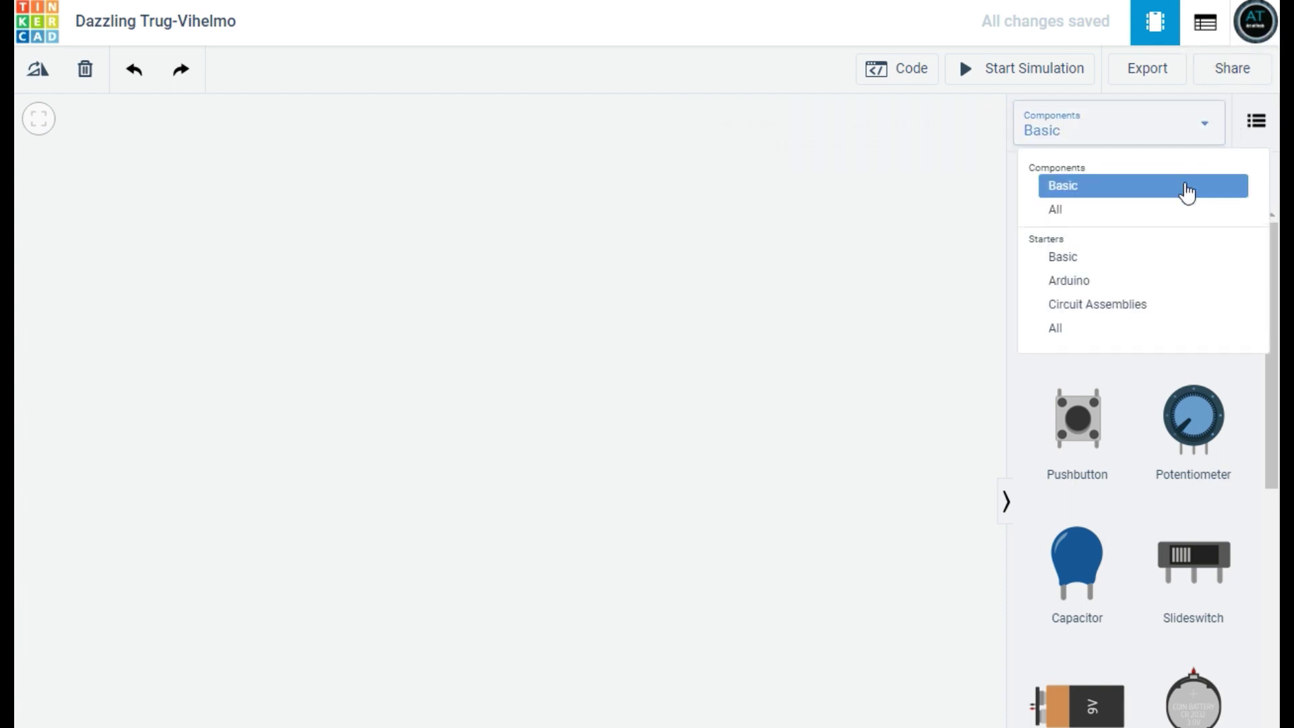
pyautogui.click(1181, 213)
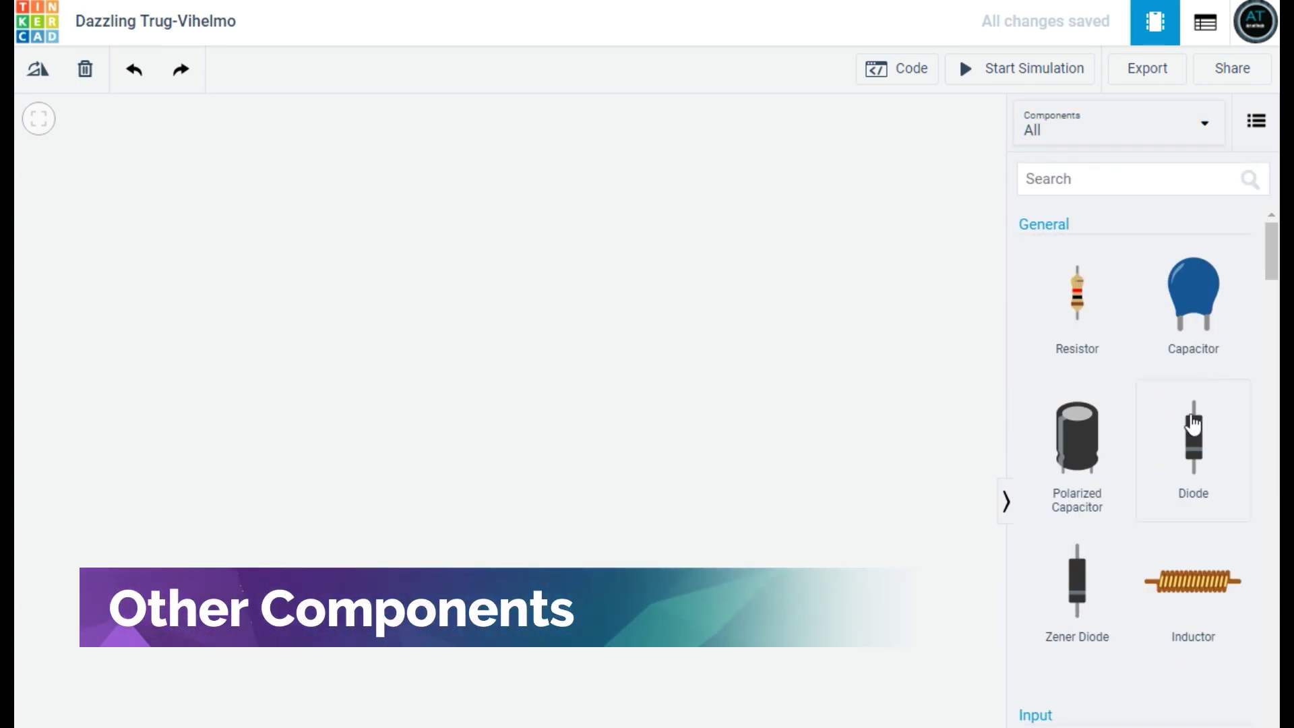
pyautogui.scroll(-6, 1078, 553)
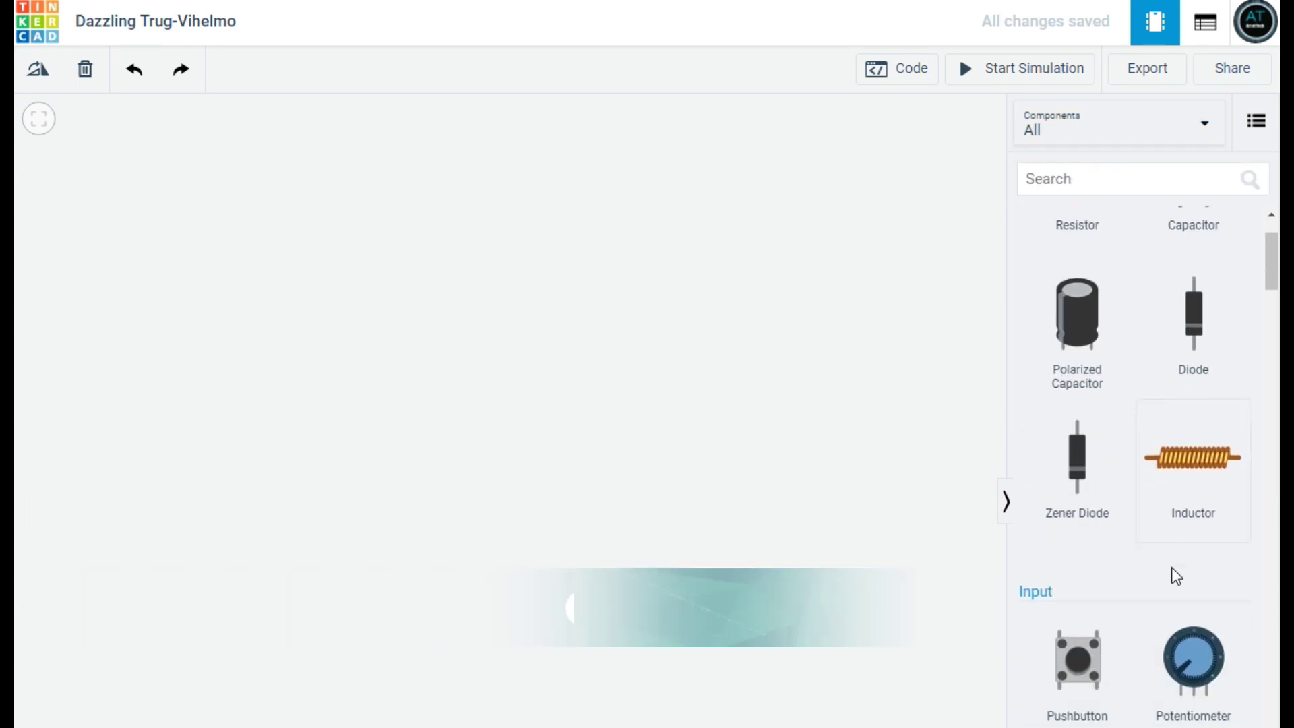
pyautogui.scroll(-3, 1111, 673)
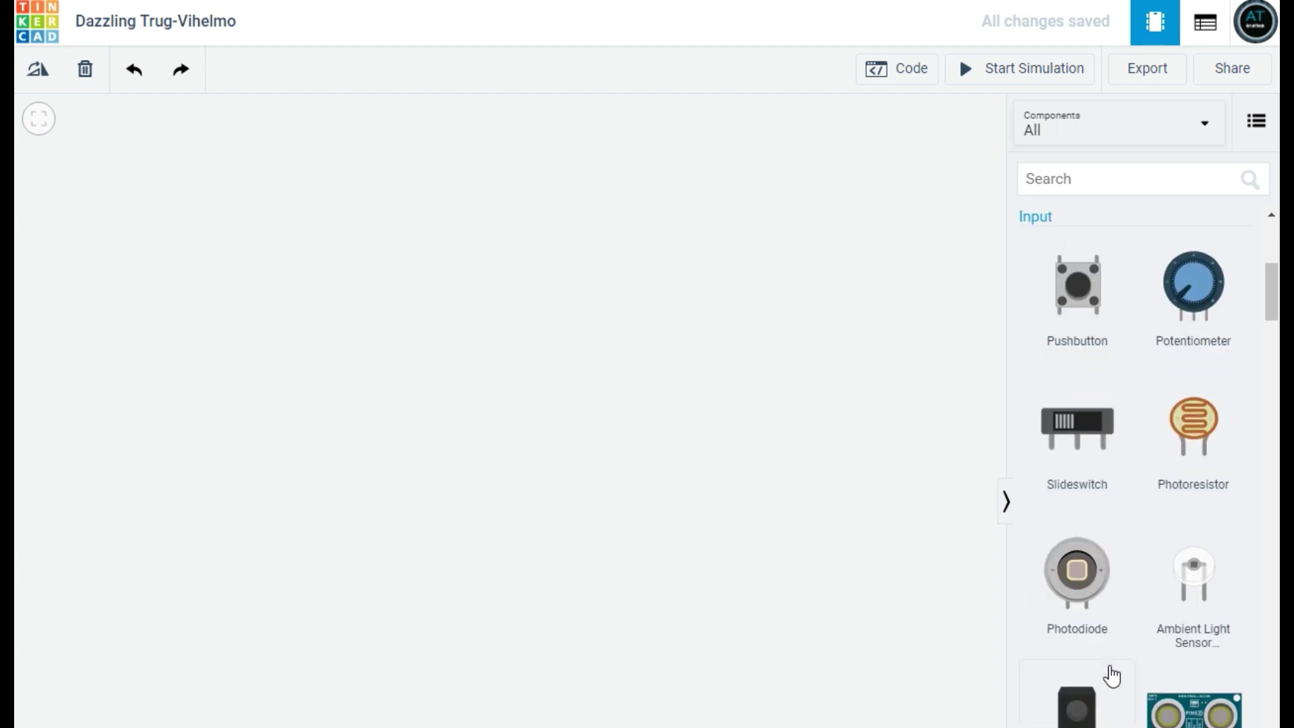
pyautogui.scroll(-5, 1173, 637)
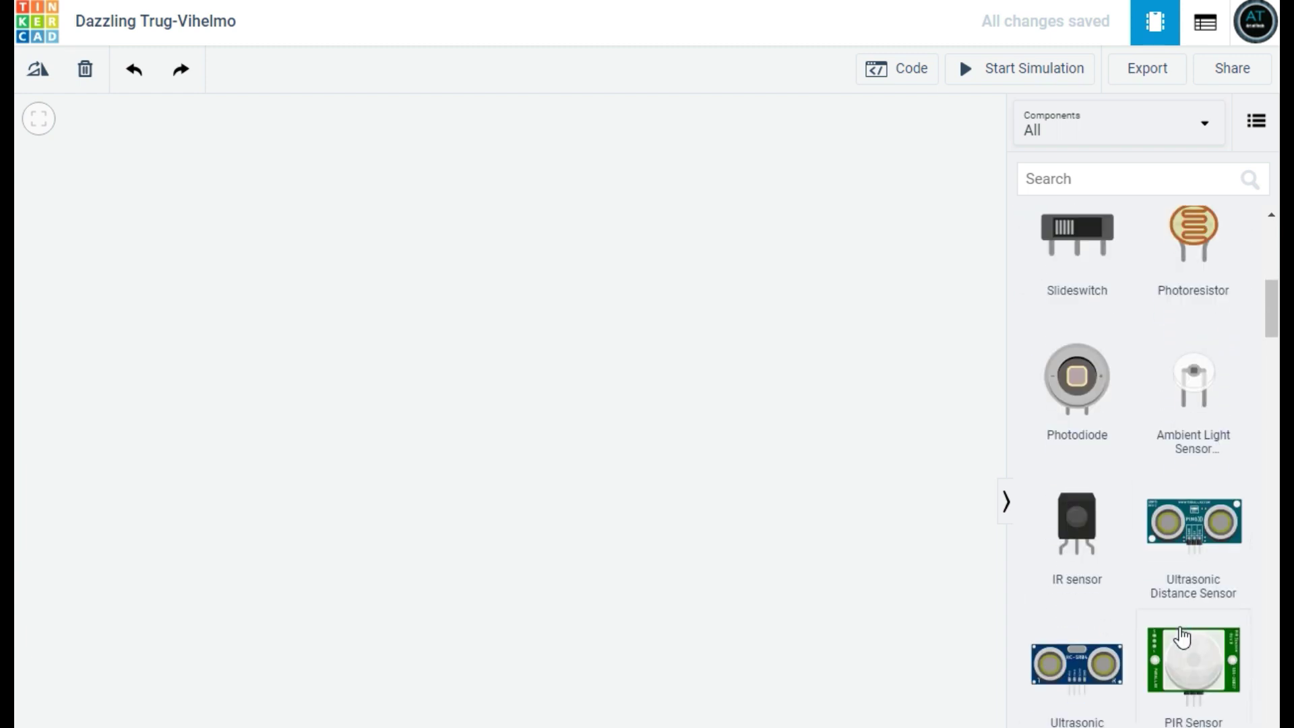
pyautogui.scroll(-6, 1124, 651)
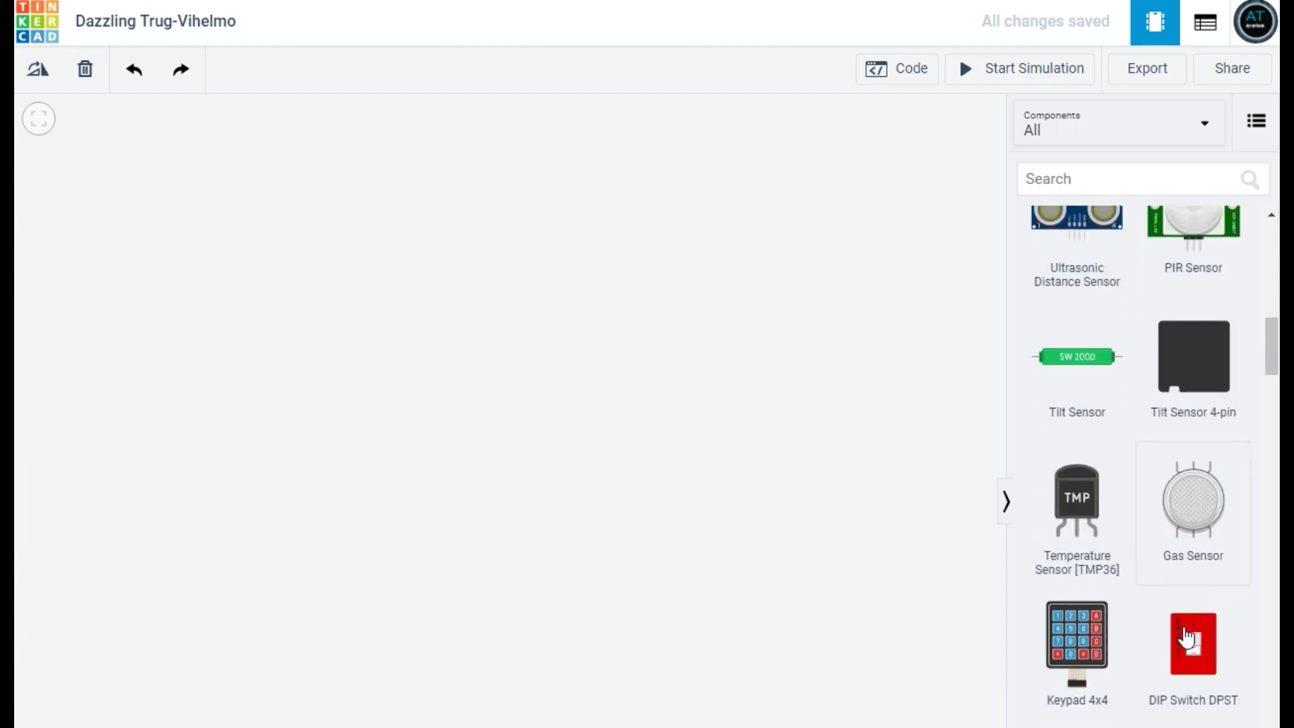
pyautogui.scroll(-5, 1146, 626)
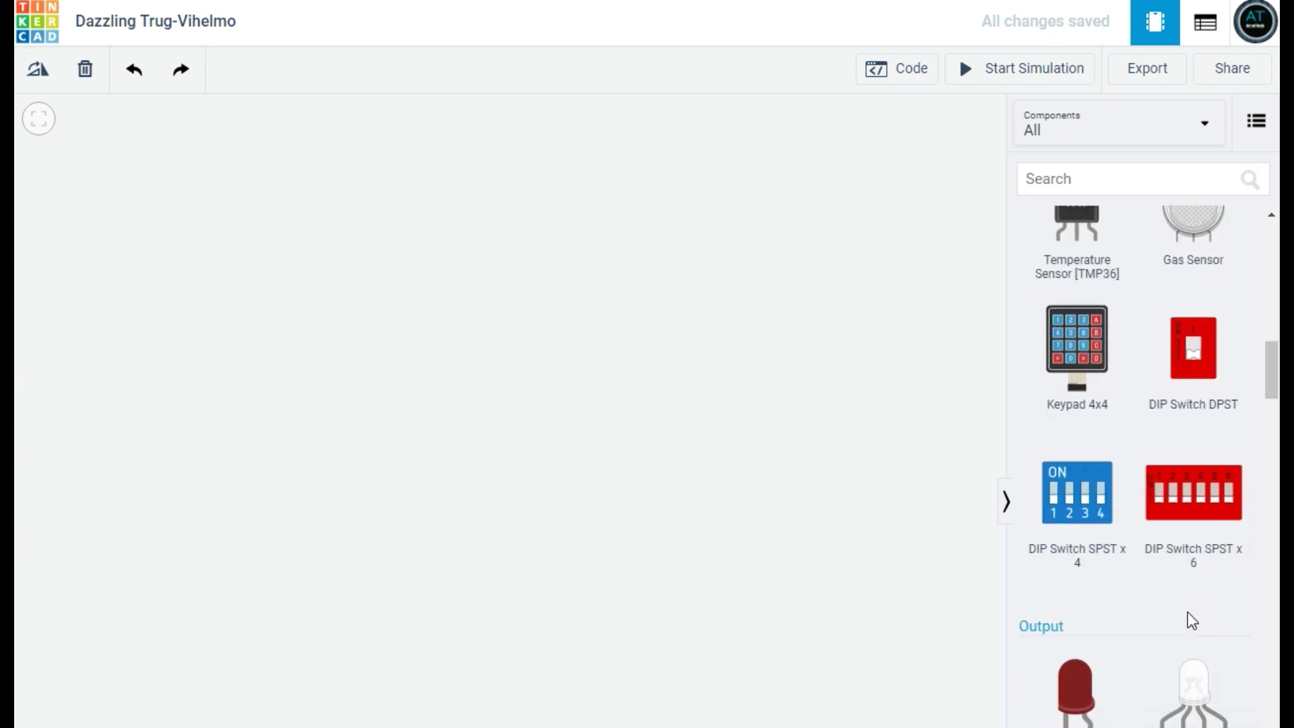
pyautogui.scroll(-6, 1140, 658)
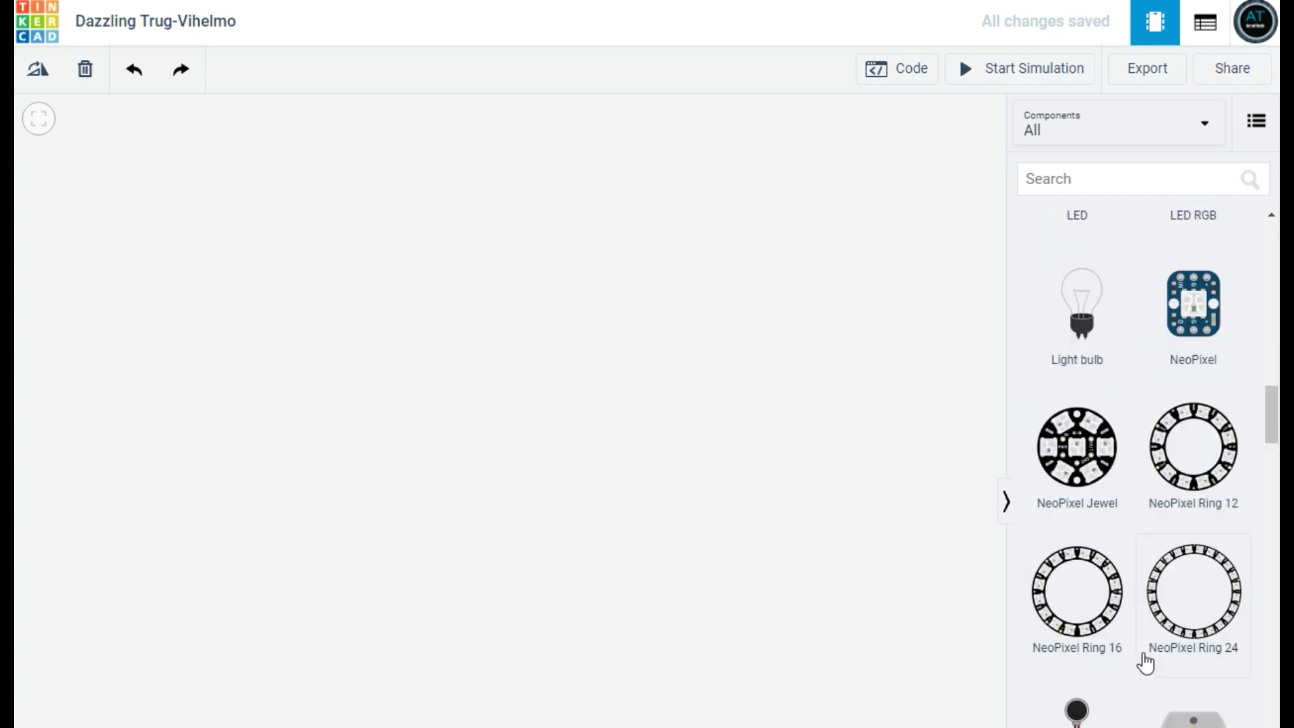
pyautogui.scroll(-6, 1154, 659)
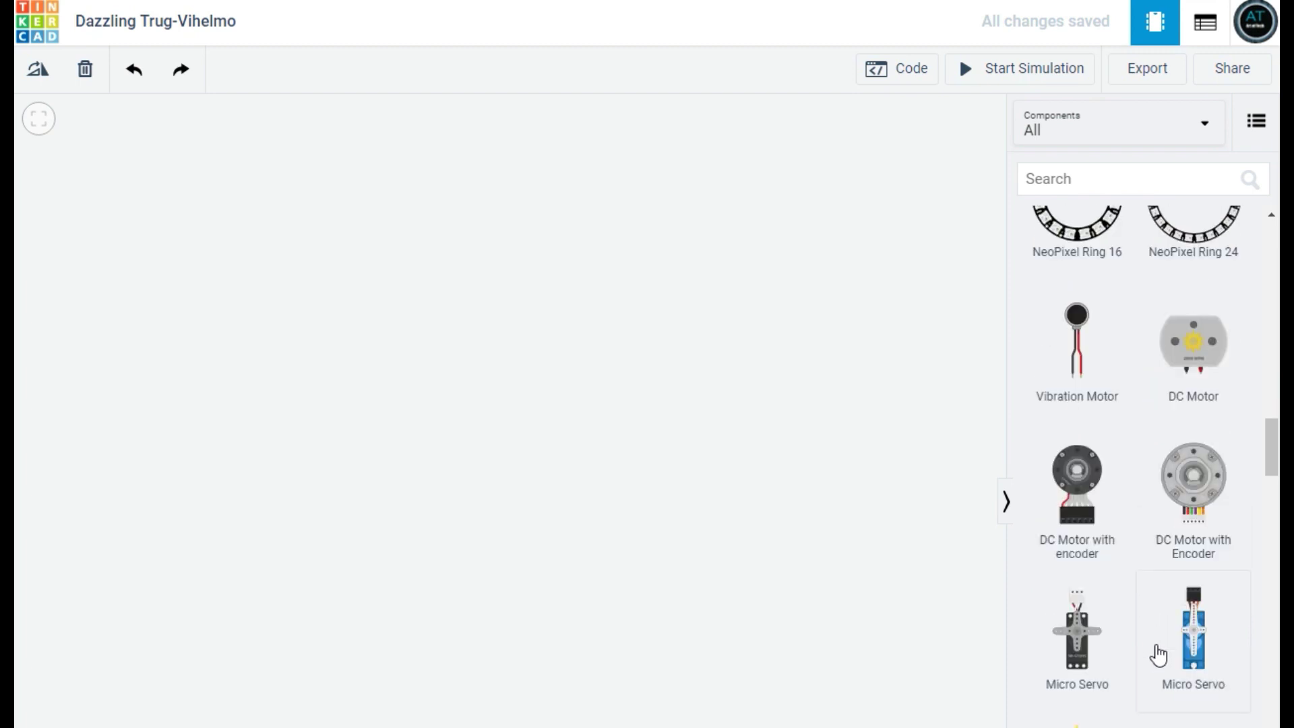
pyautogui.scroll(-6, 1159, 653)
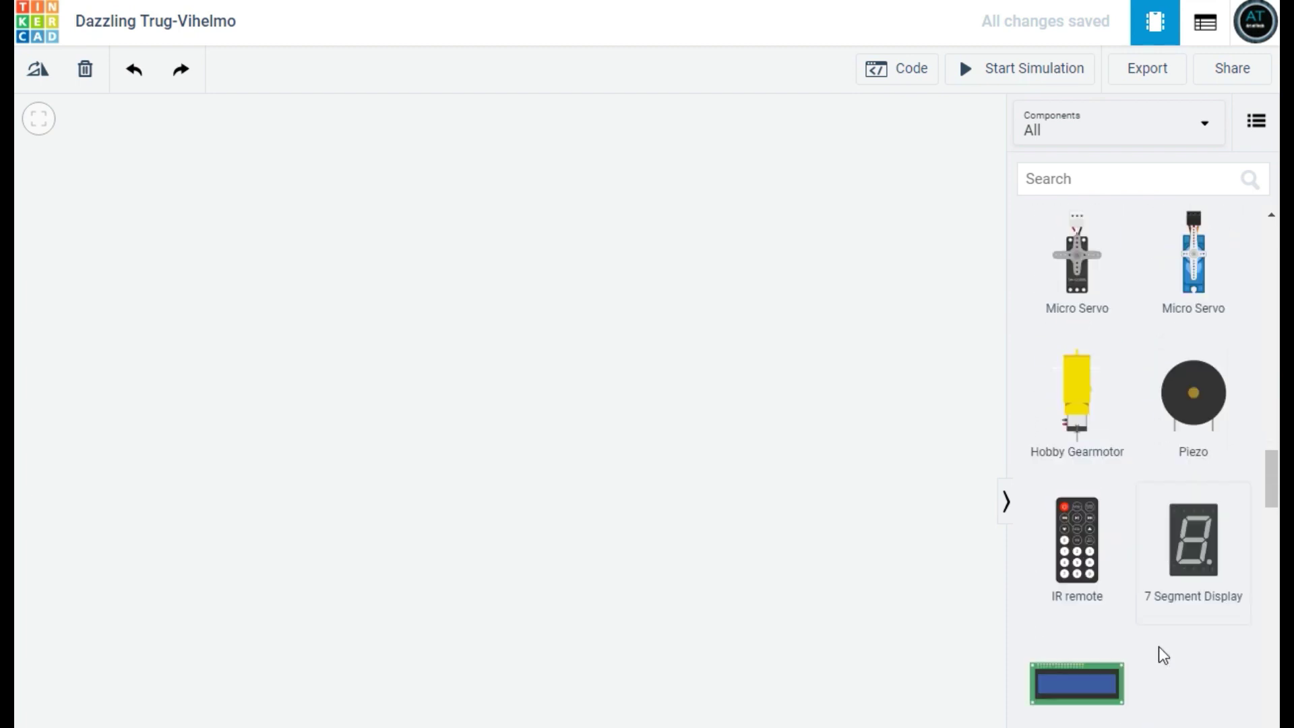
pyautogui.scroll(-6, 1155, 660)
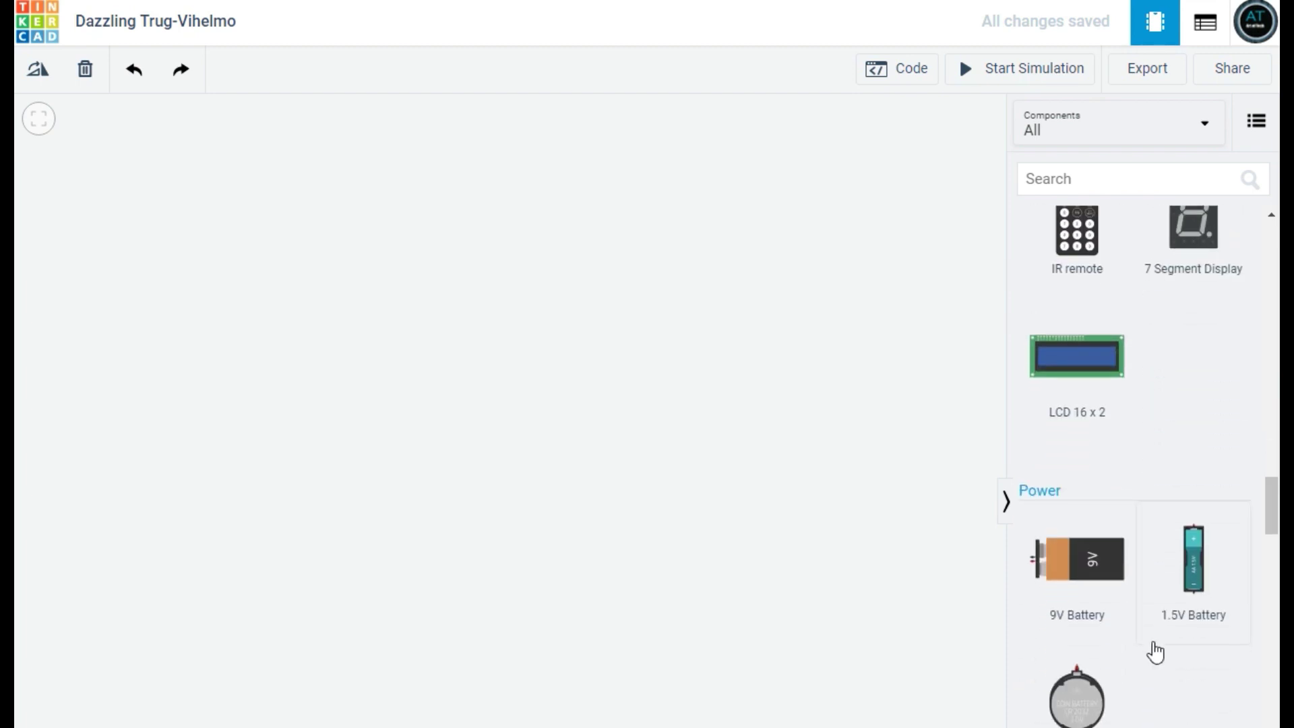
pyautogui.scroll(-6, 1156, 649)
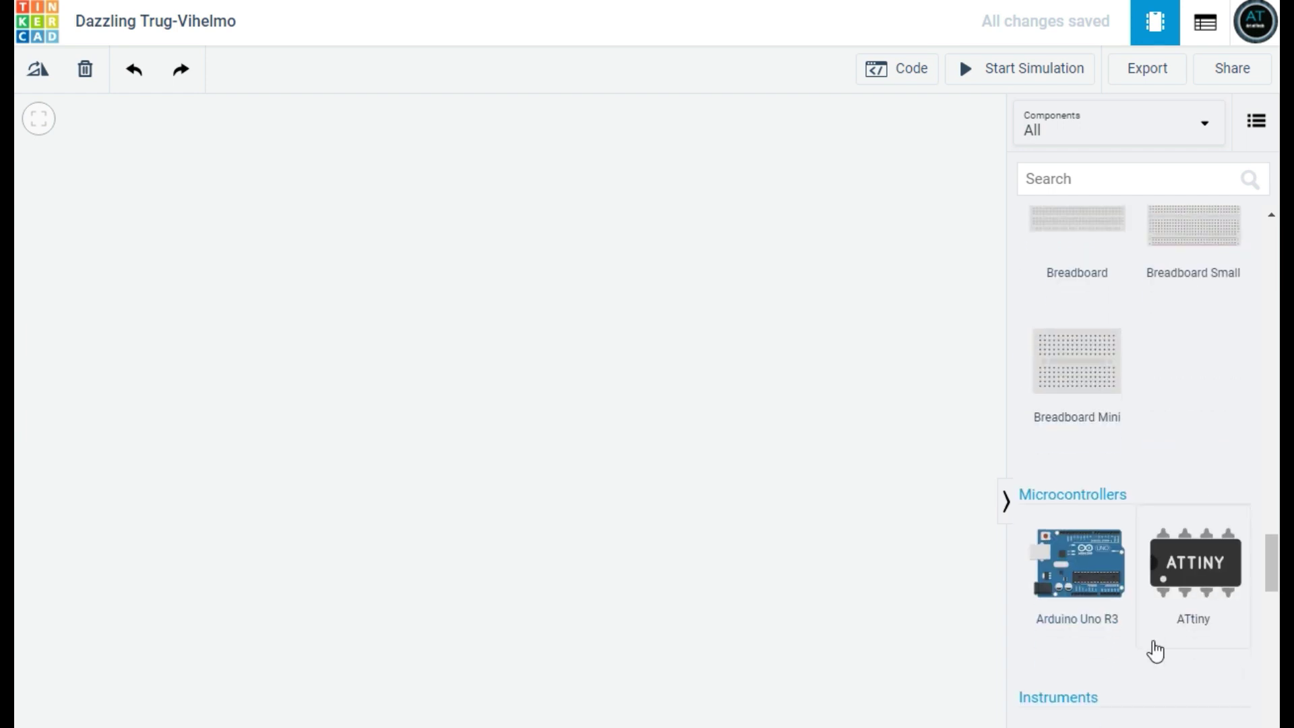
pyautogui.scroll(-6, 1157, 649)
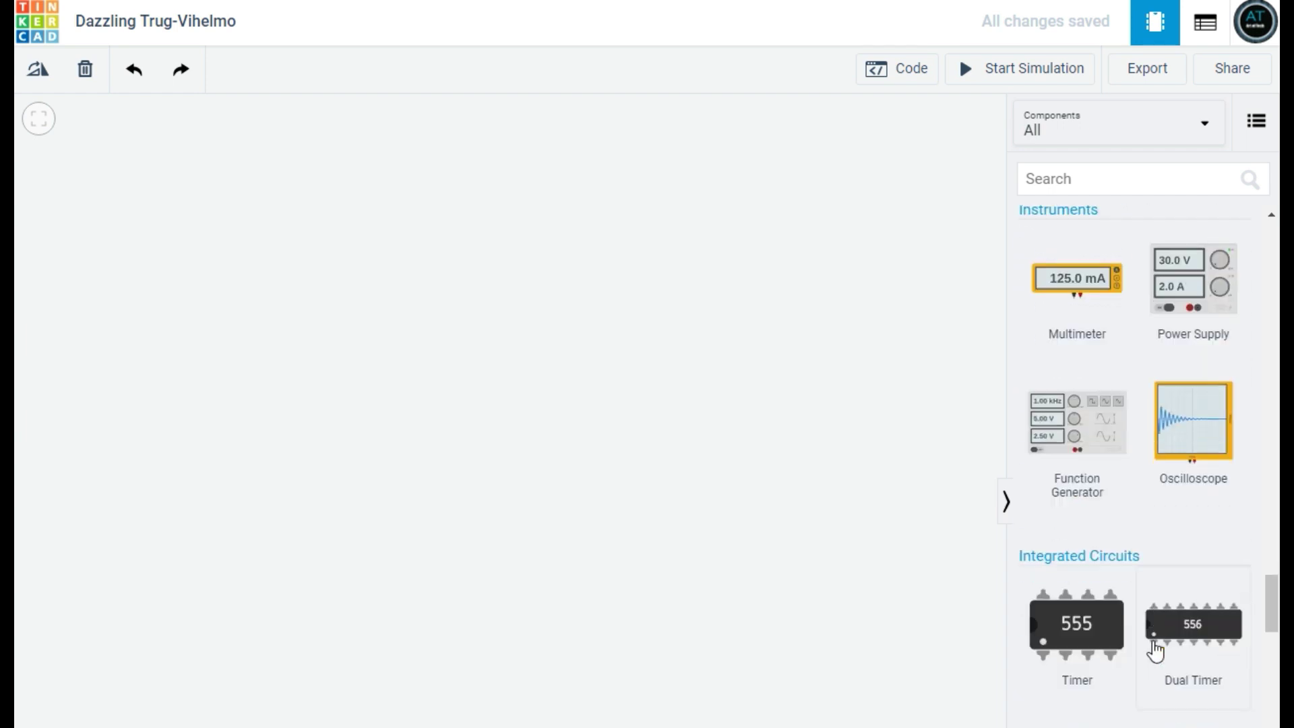
pyautogui.scroll(-2, 1155, 649)
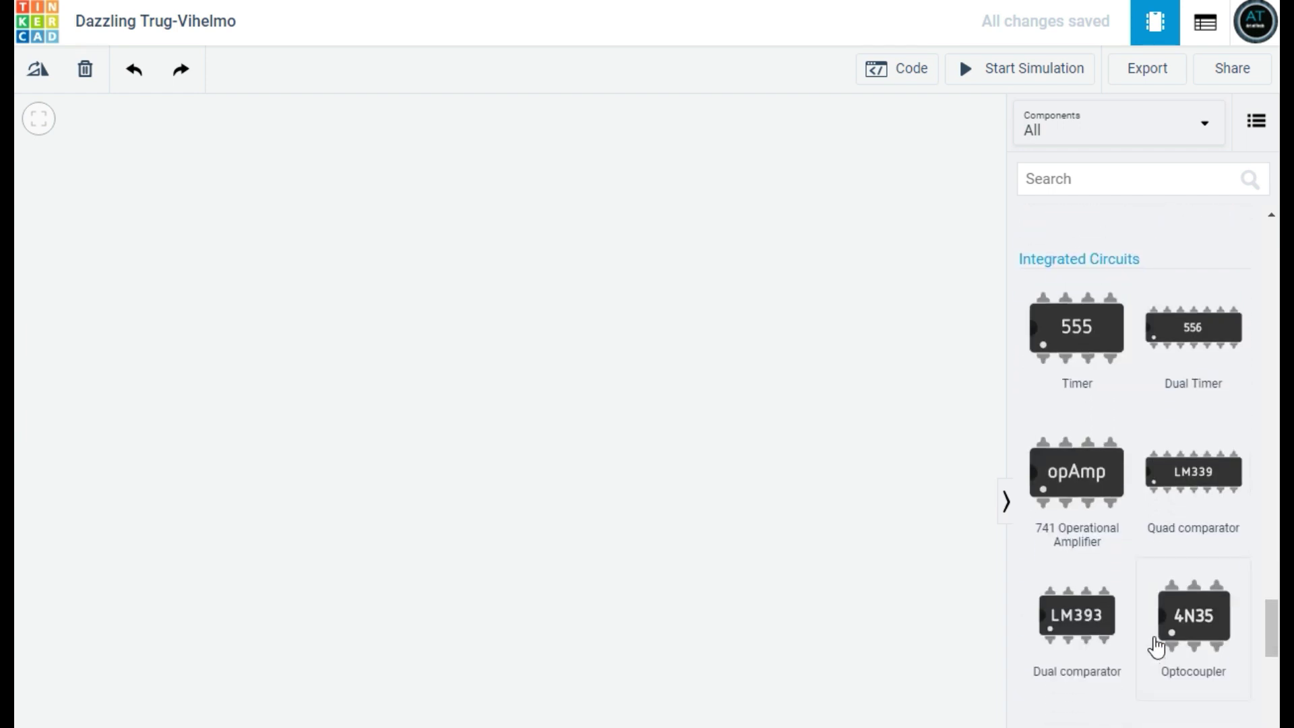
pyautogui.scroll(-3, 1156, 647)
pyautogui.scroll(-8, 1156, 644)
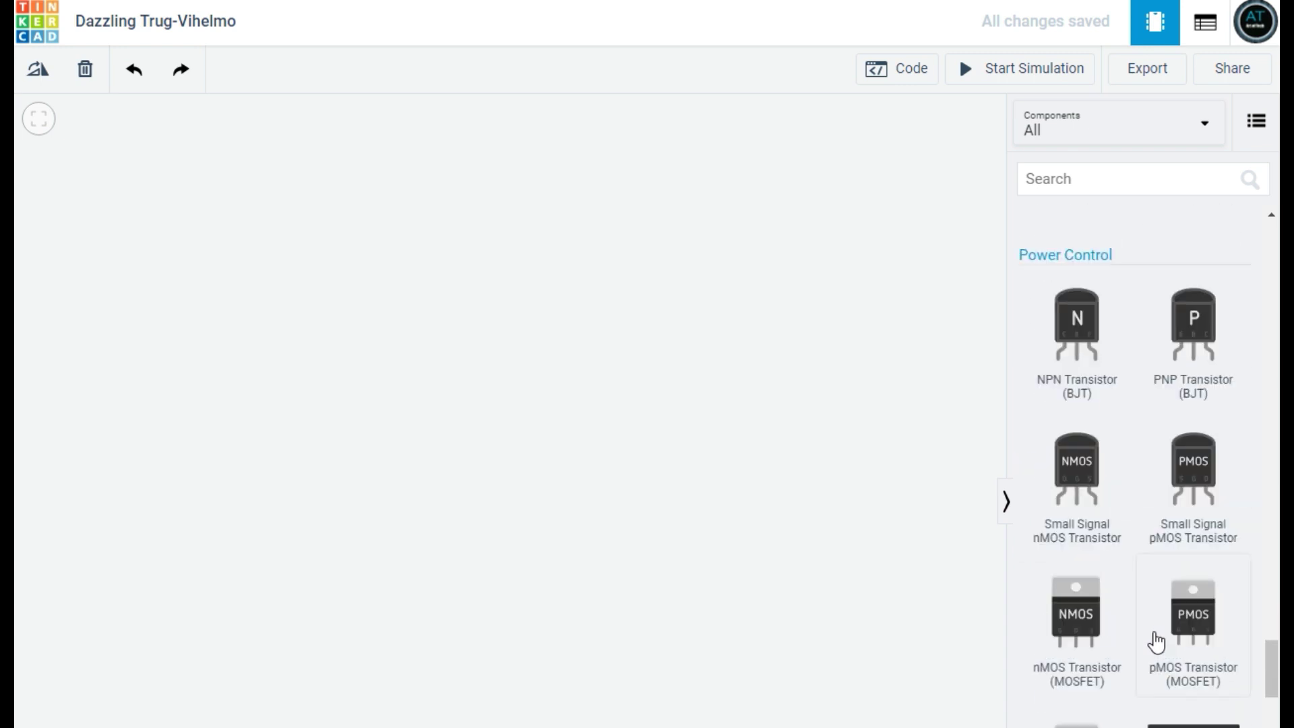
pyautogui.scroll(-5, 1157, 643)
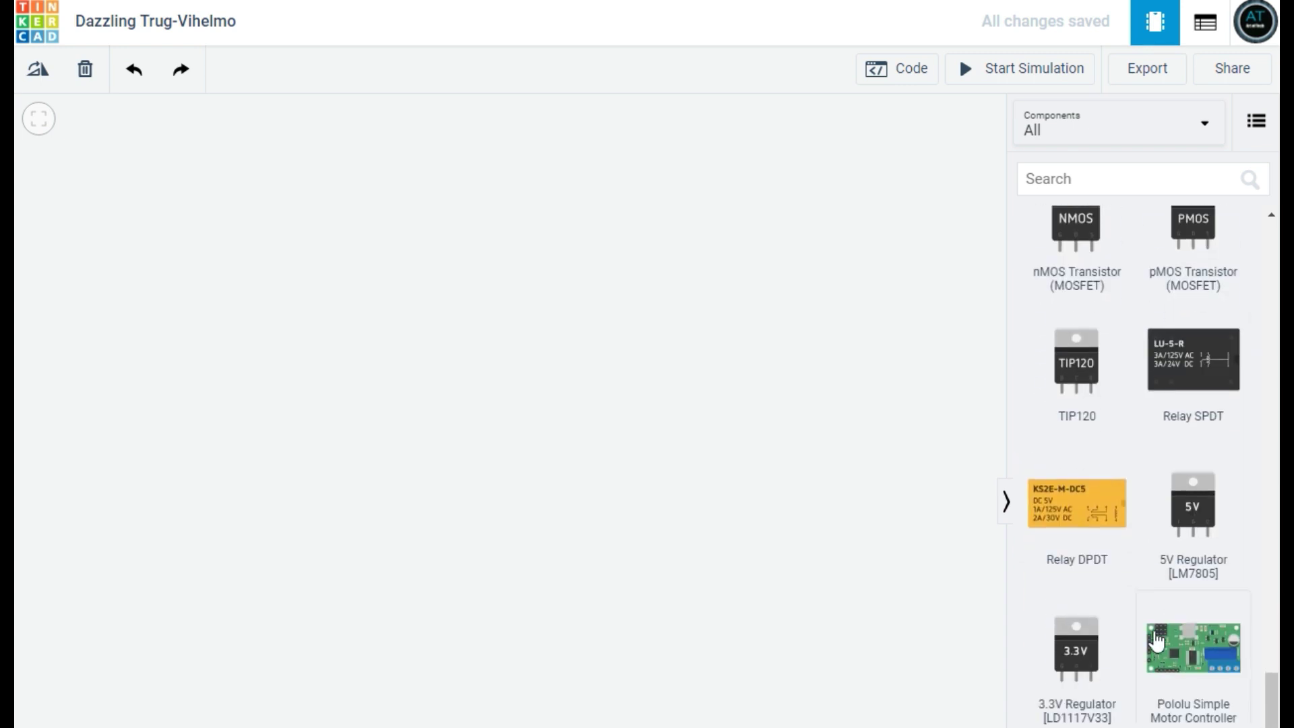
pyautogui.scroll(-7, 1155, 640)
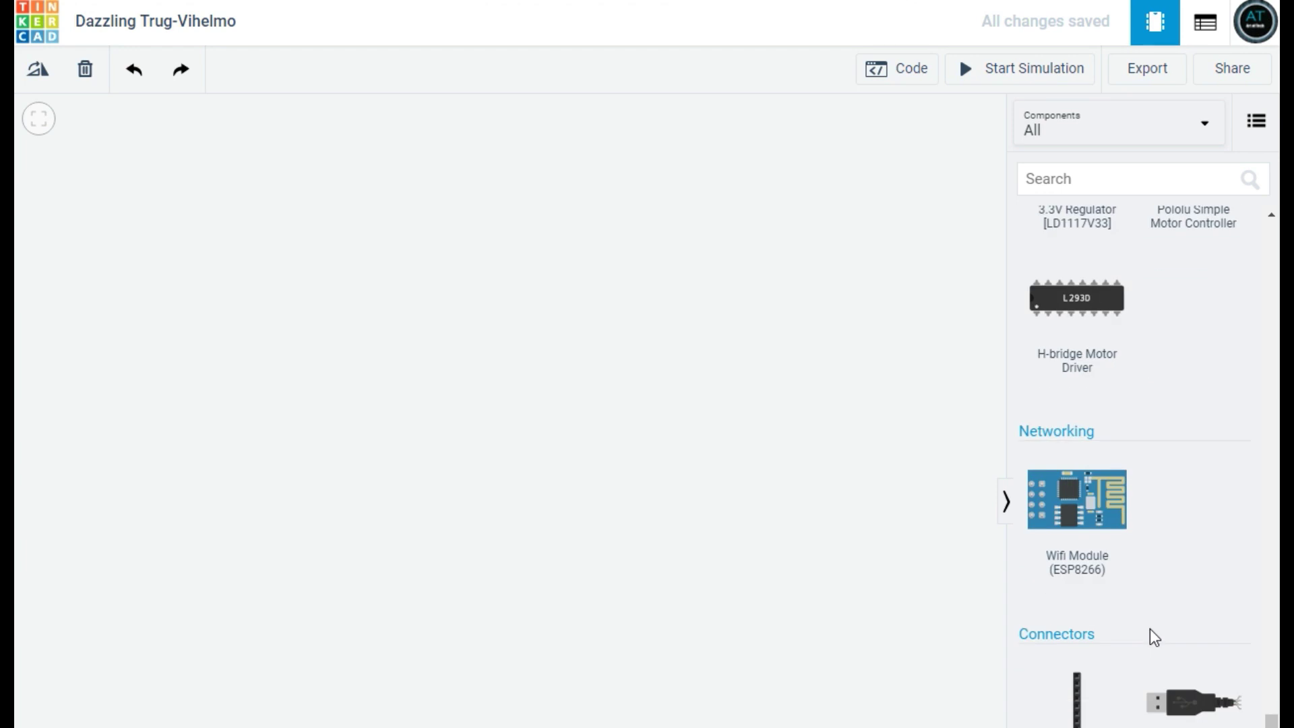
pyautogui.scroll(-12, 1155, 637)
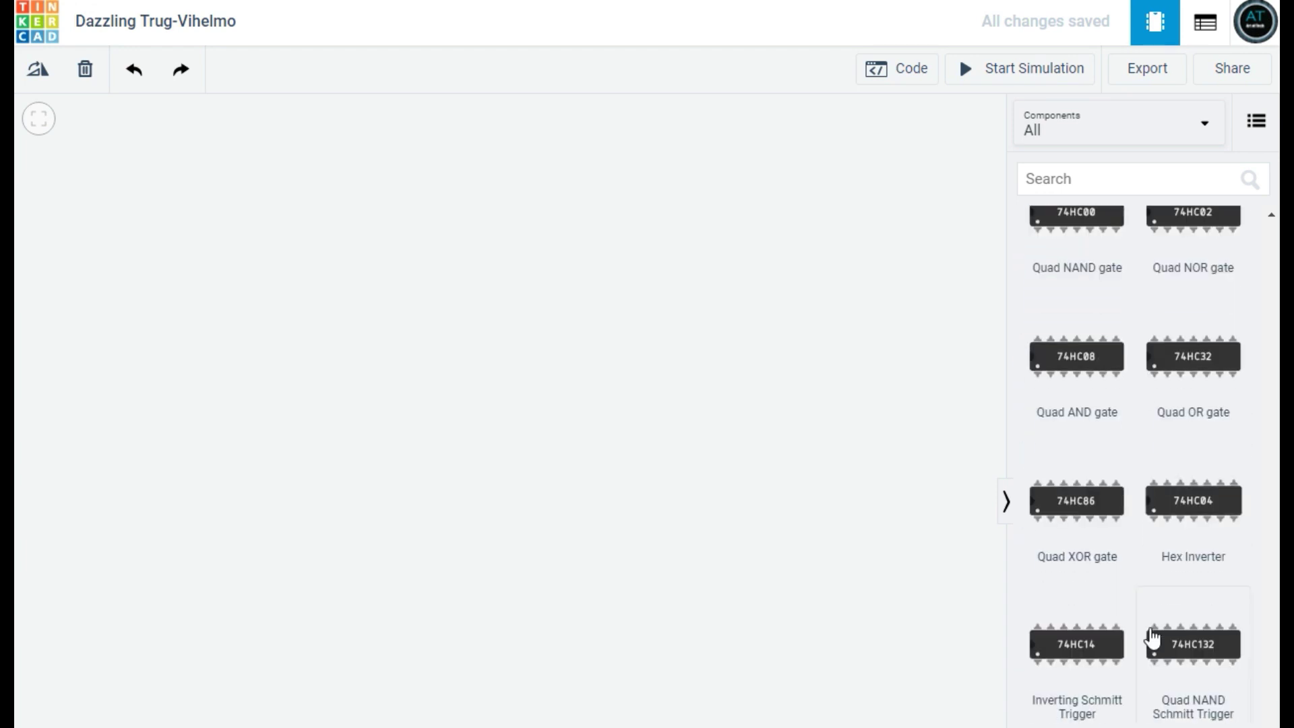
pyautogui.scroll(-3, 1153, 637)
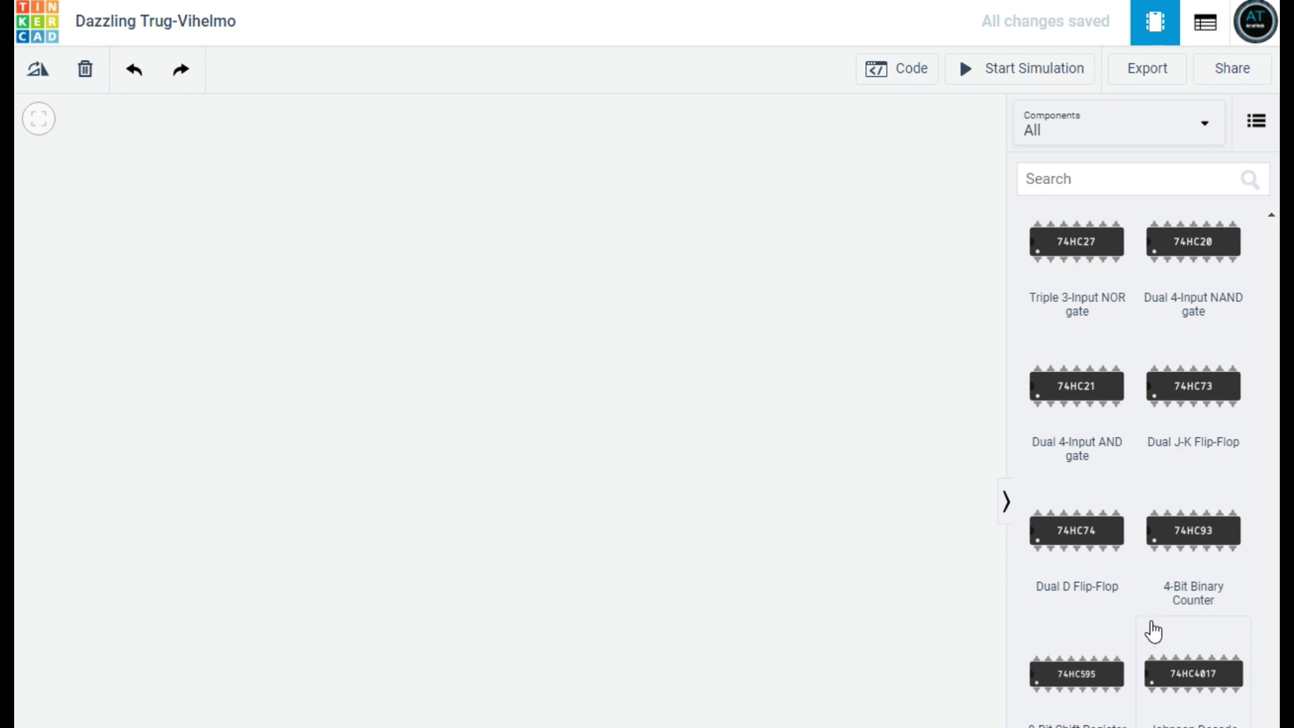
pyautogui.scroll(20, 1149, 649)
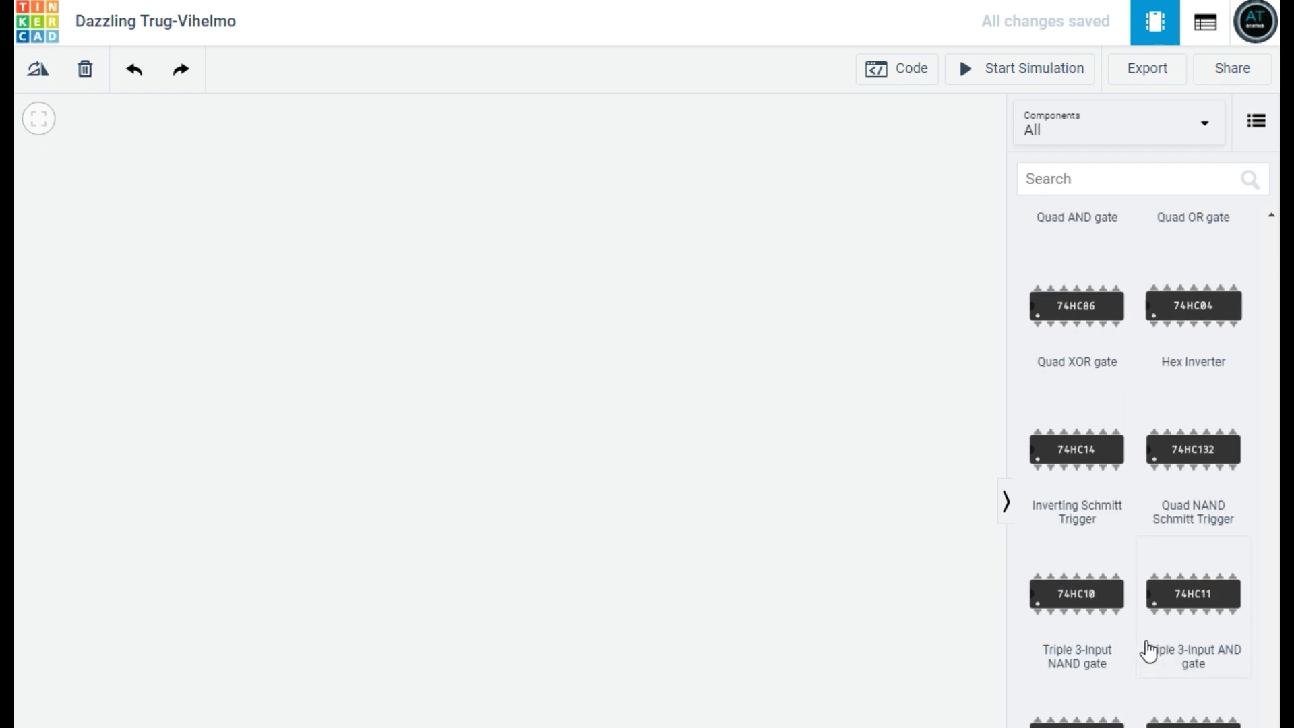
pyautogui.scroll(20, 1146, 641)
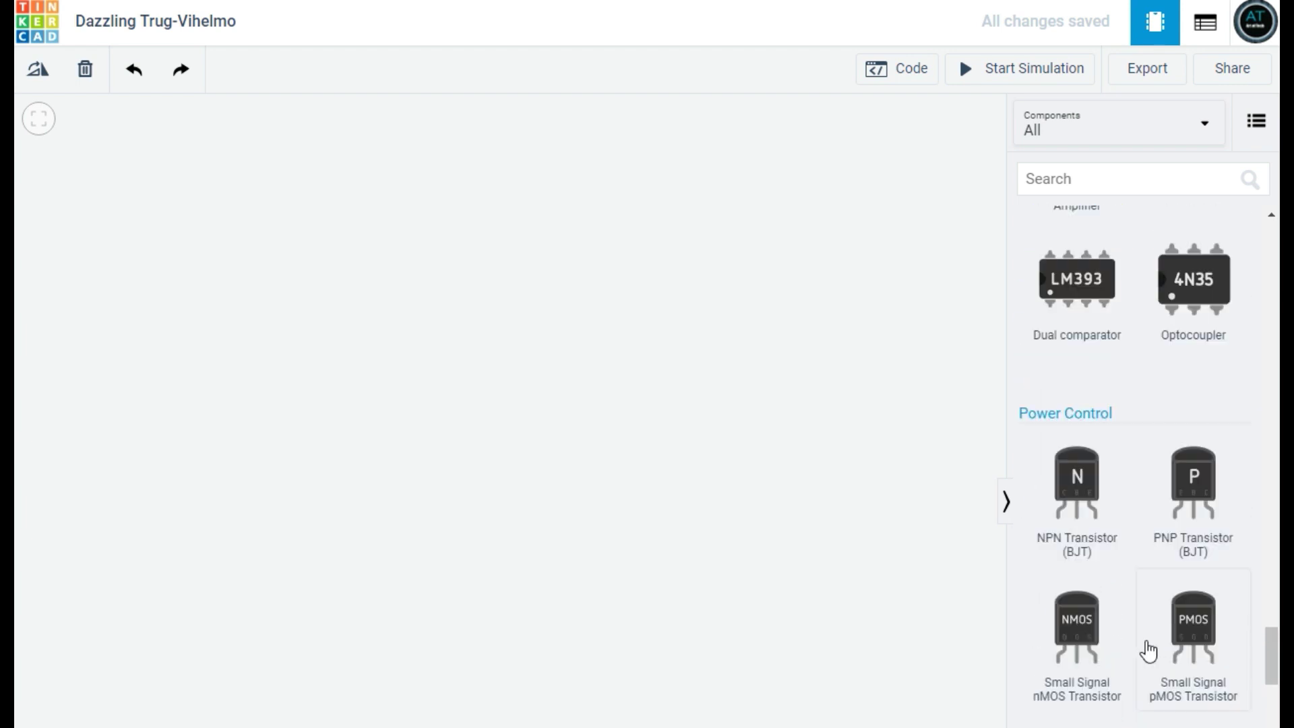
pyautogui.scroll(15, 1146, 644)
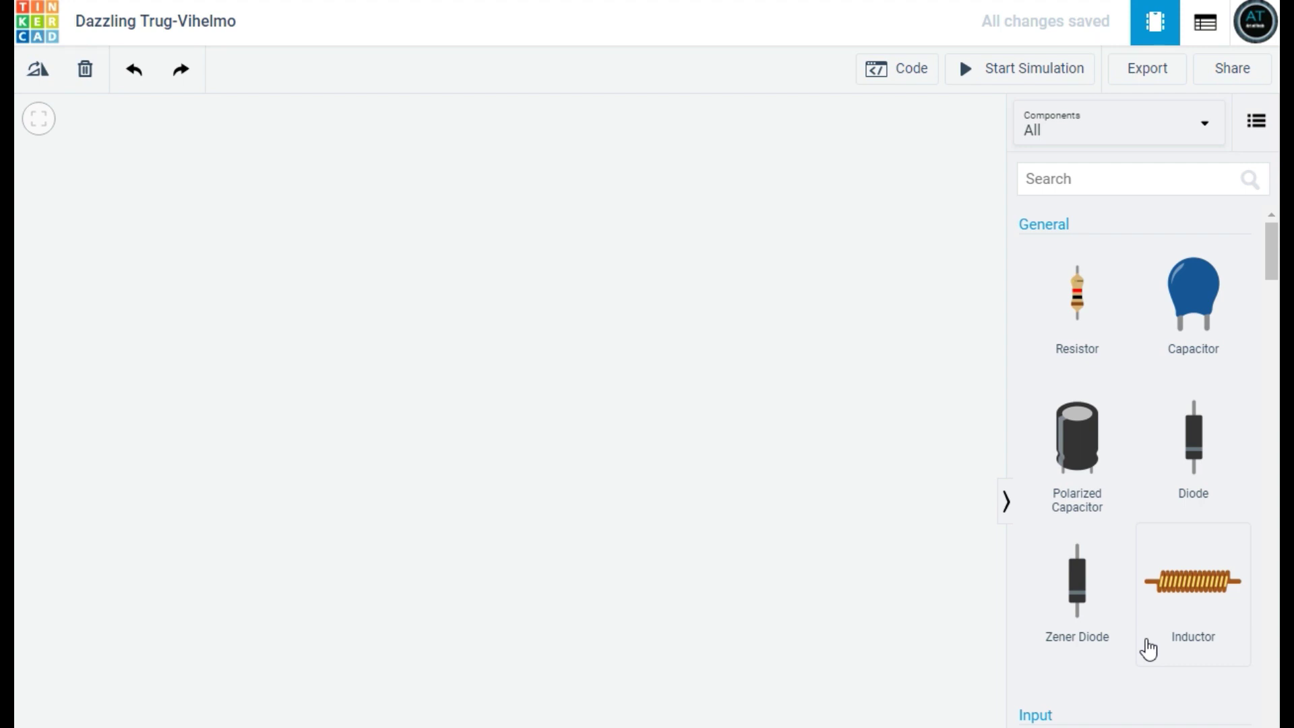
# Show the Circuit Assemblies starters, followed by the Basic starters, to examine the pre-made circuits in each.
pyautogui.click(1196, 122)
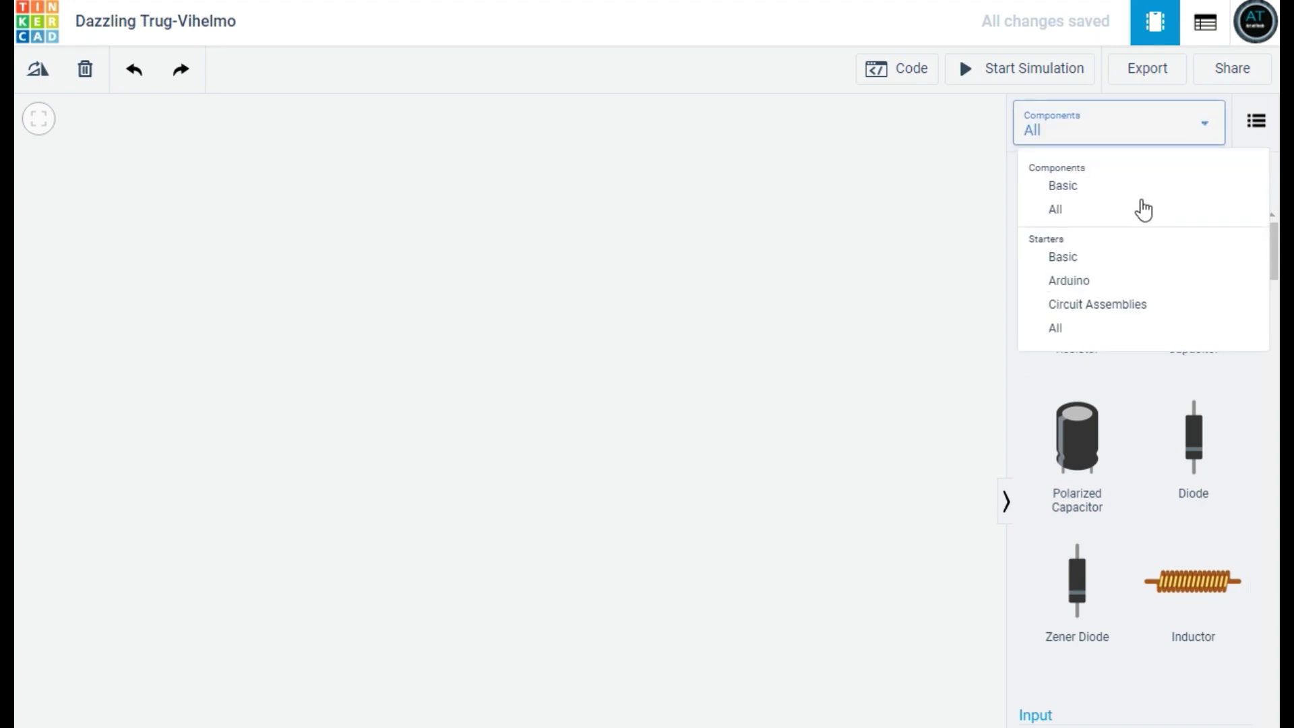
pyautogui.click(1098, 307)
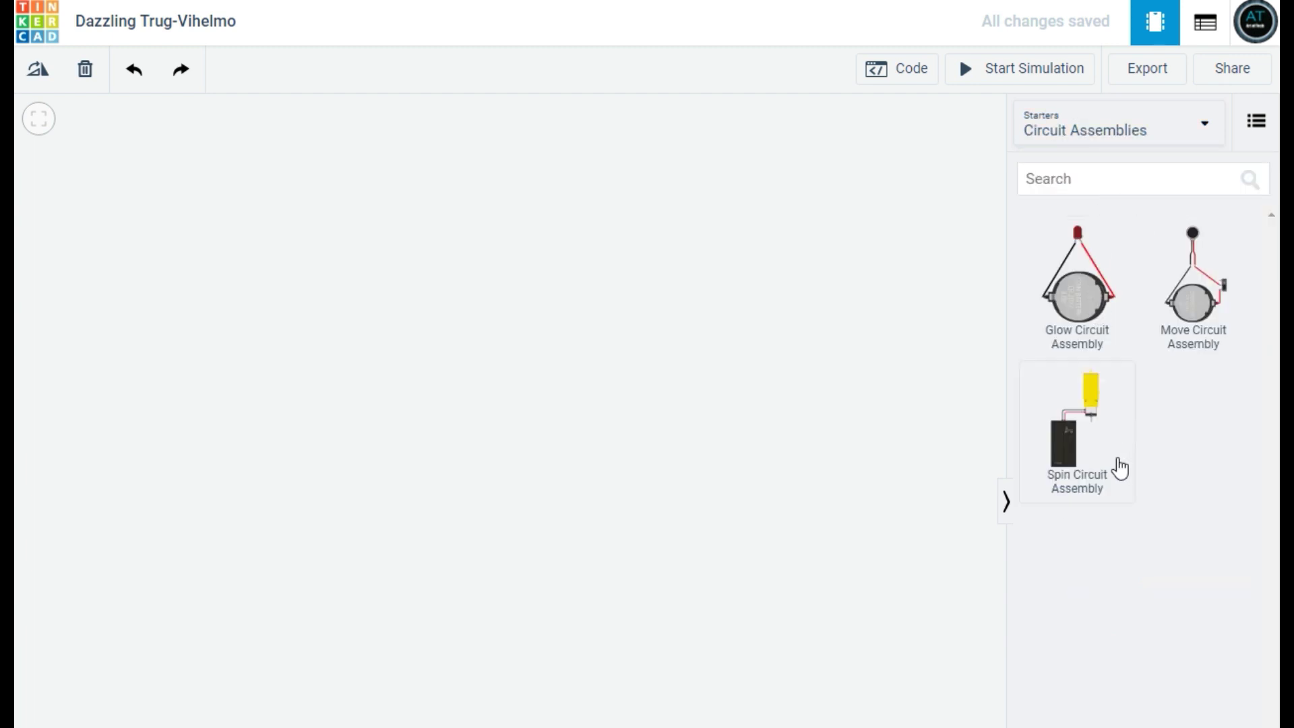
pyautogui.click(1173, 122)
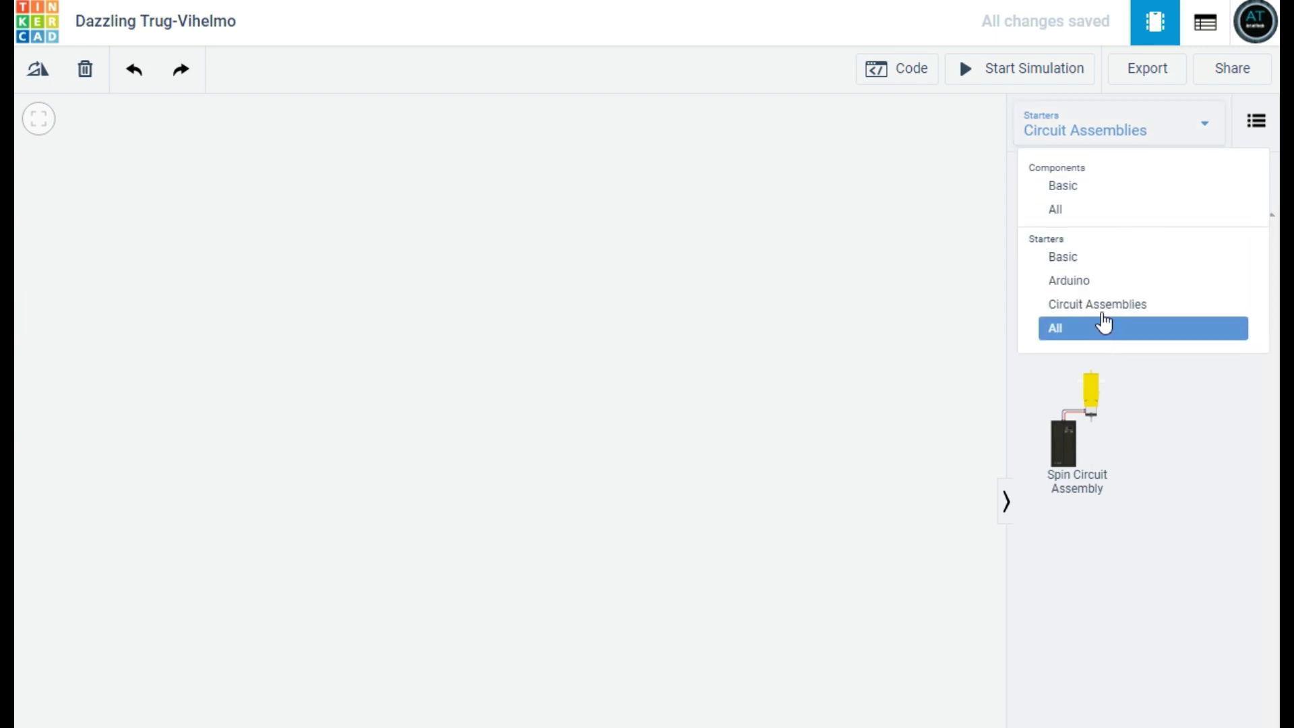
pyautogui.click(1116, 264)
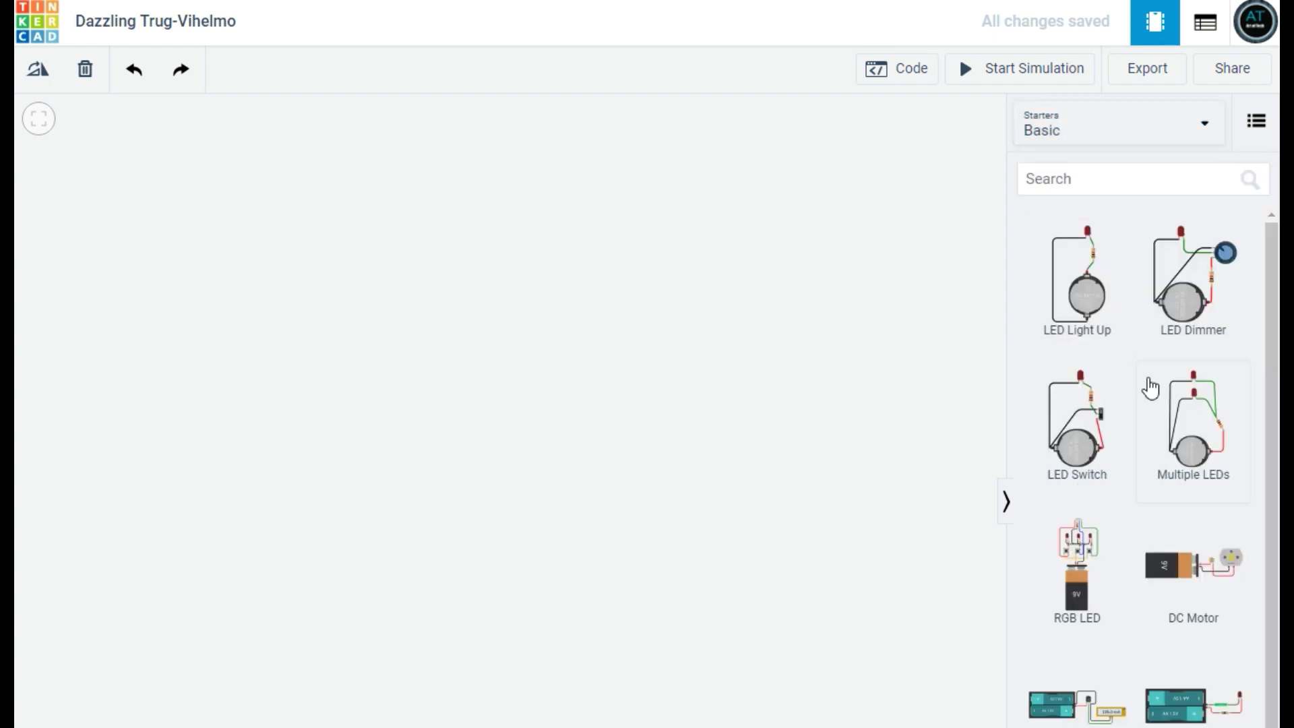
pyautogui.scroll(-1, 1151, 388)
pyautogui.scroll(1, 1113, 391)
# Look through the Arduino starter circuits and switch the library to all starters.
pyautogui.click(1127, 142)
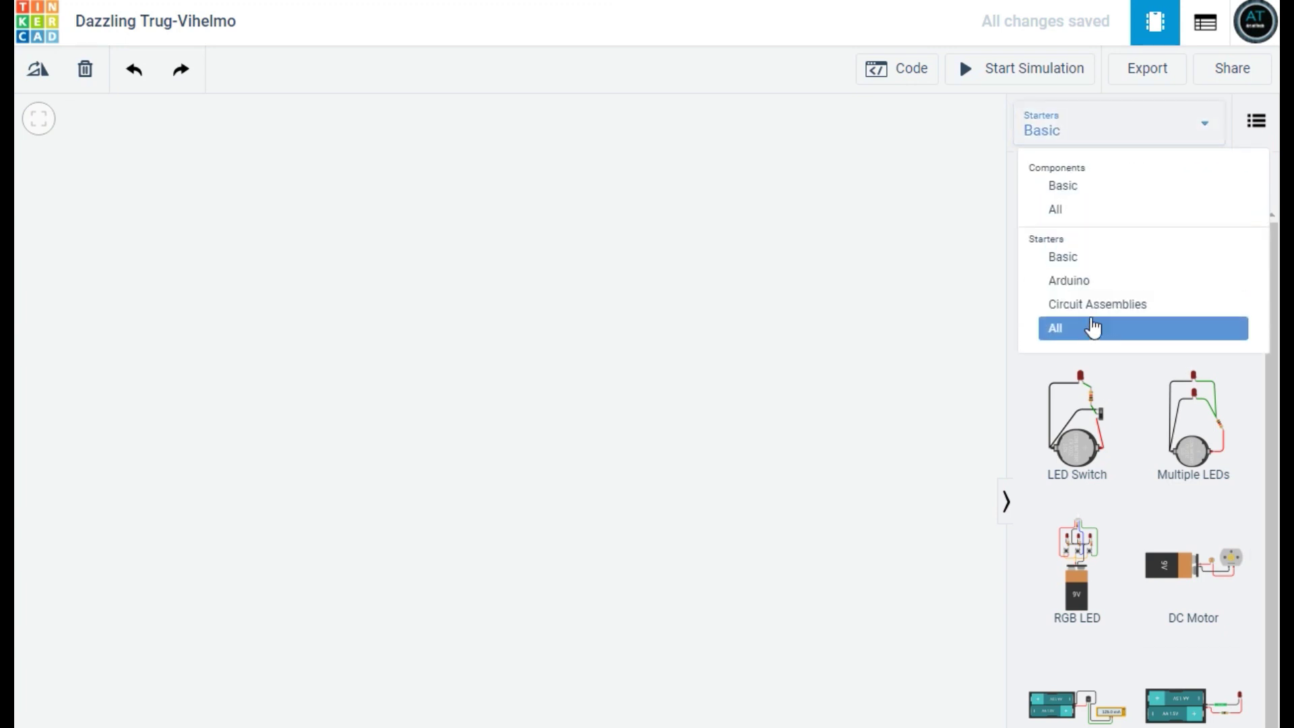
pyautogui.click(1086, 282)
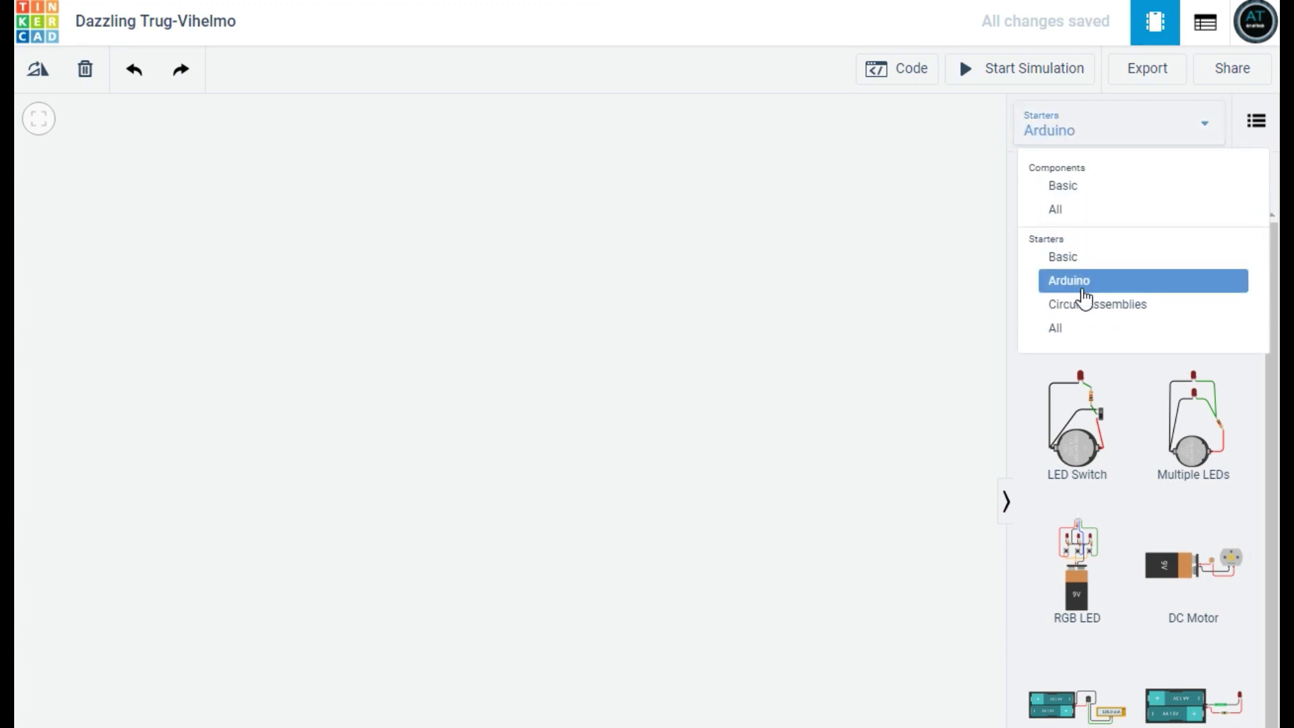
pyautogui.scroll(-3, 1112, 404)
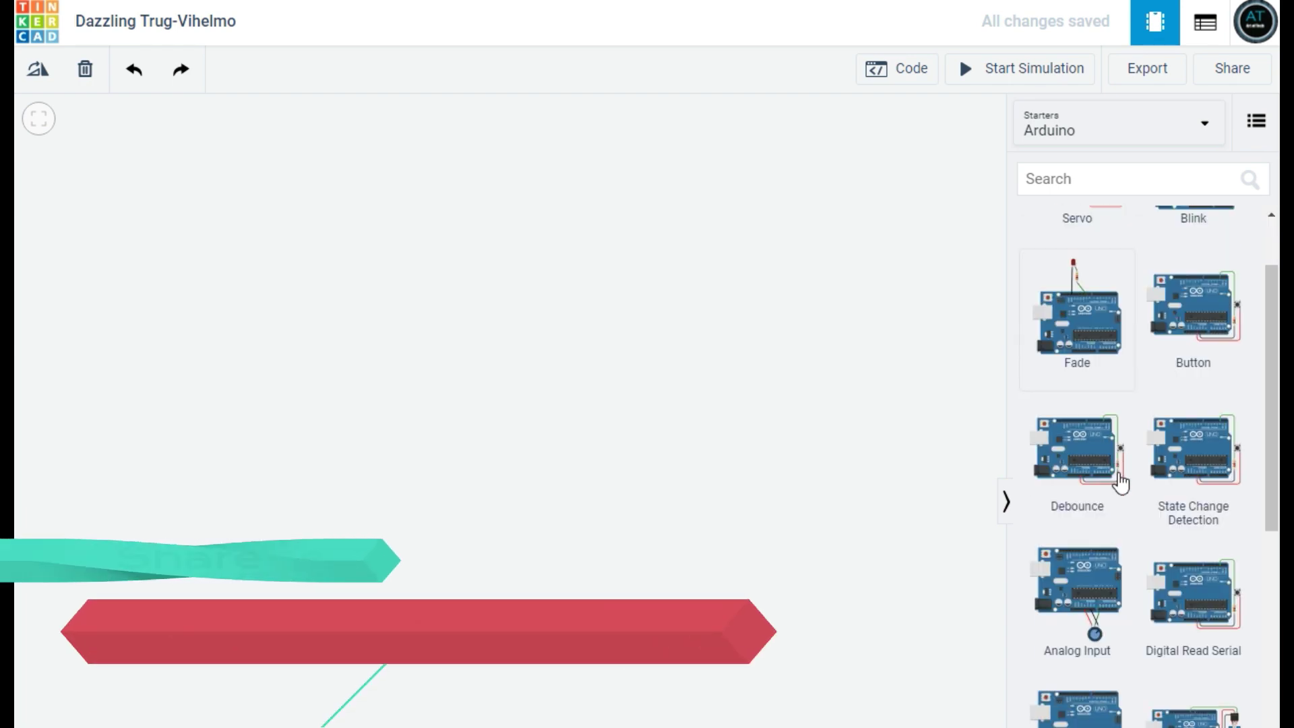
pyautogui.scroll(-10, 1077, 540)
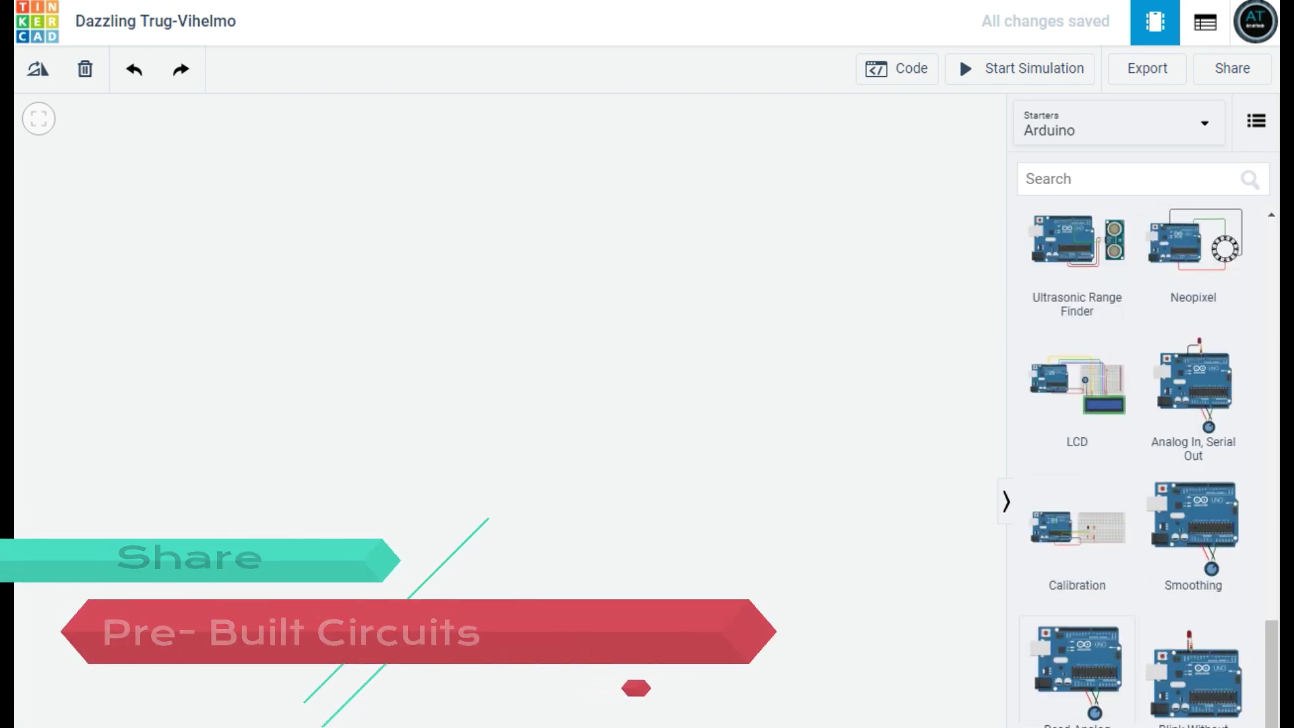
pyautogui.scroll(10, 1167, 483)
pyautogui.scroll(3, 1167, 482)
pyautogui.click(1207, 133)
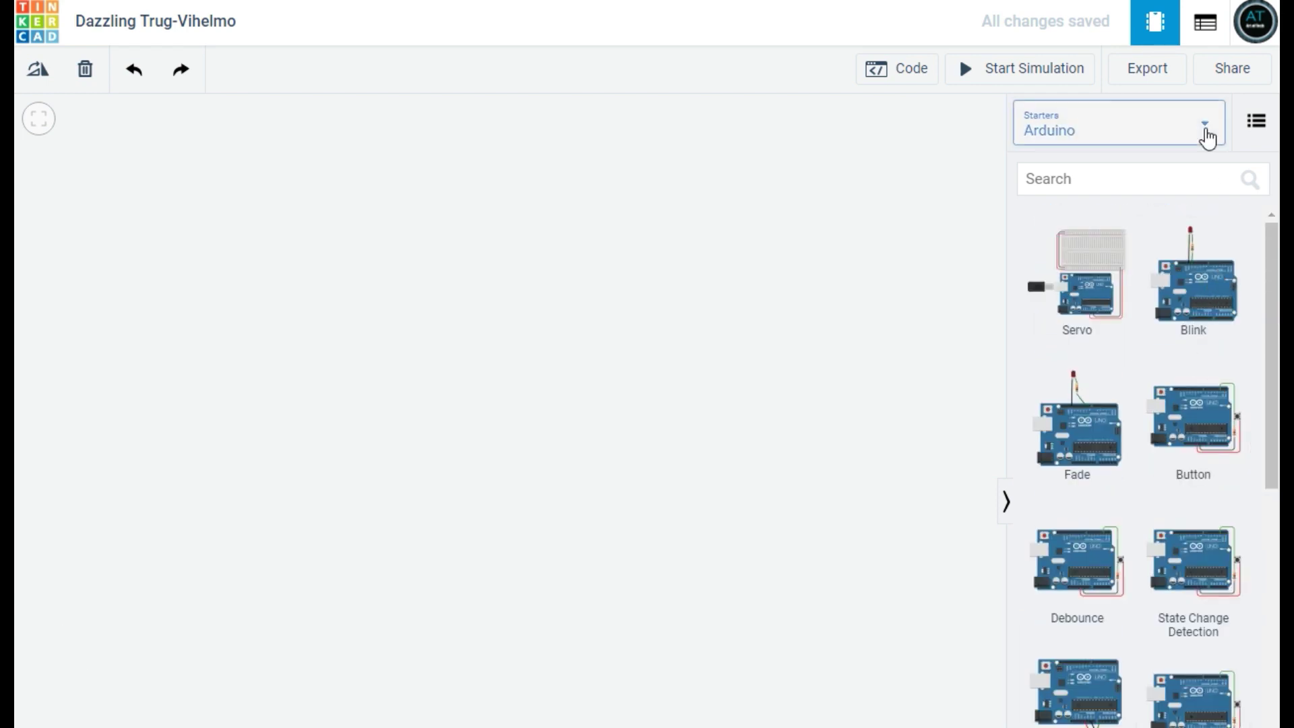
pyautogui.click(1092, 330)
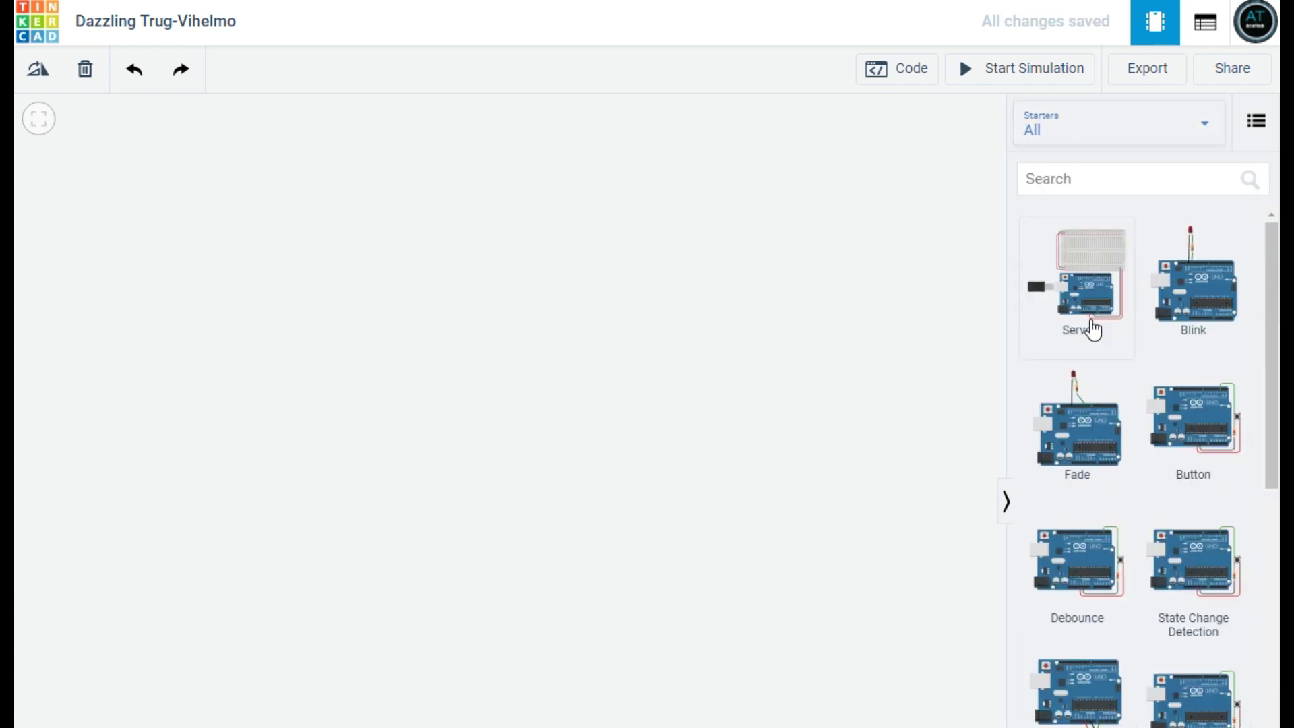
# Place the Tone Keyboard starter circuit from the library on the workplane.
pyautogui.scroll(-10, 1093, 330)
pyautogui.moveTo(1078, 310); pyautogui.dragTo(617, 347)
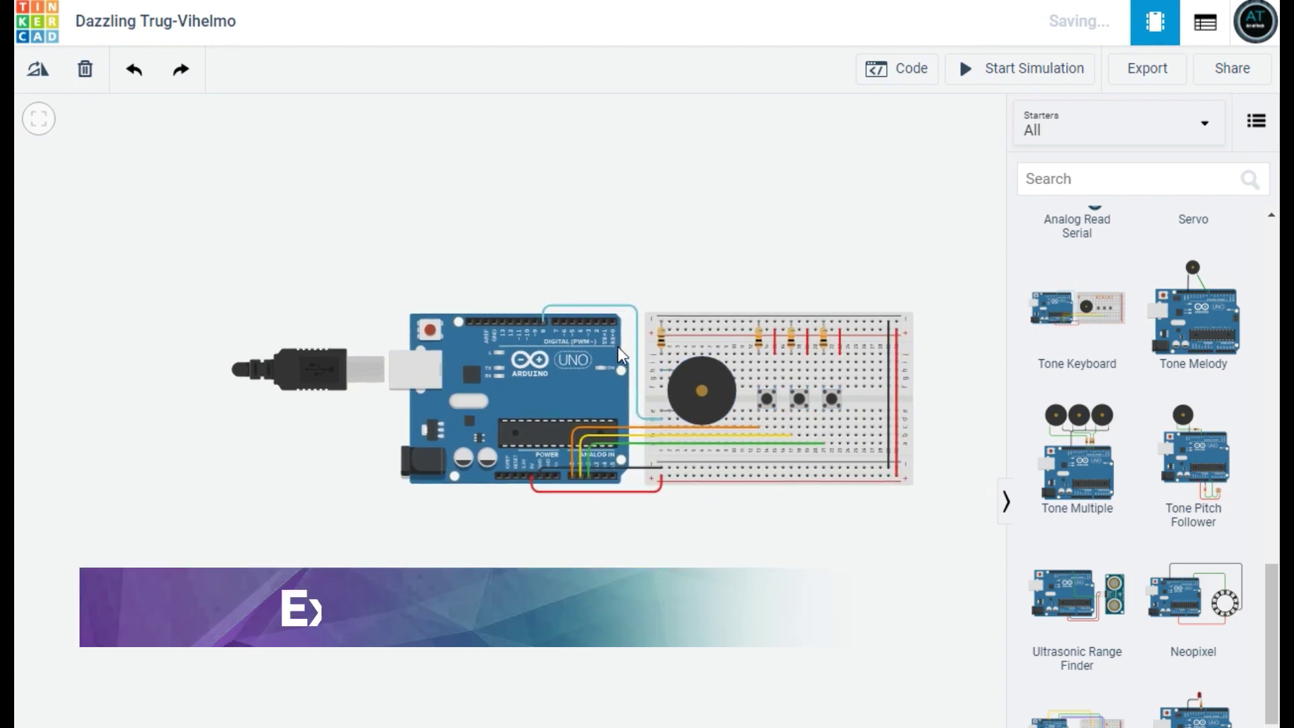
pyautogui.scroll(3, 717, 406)
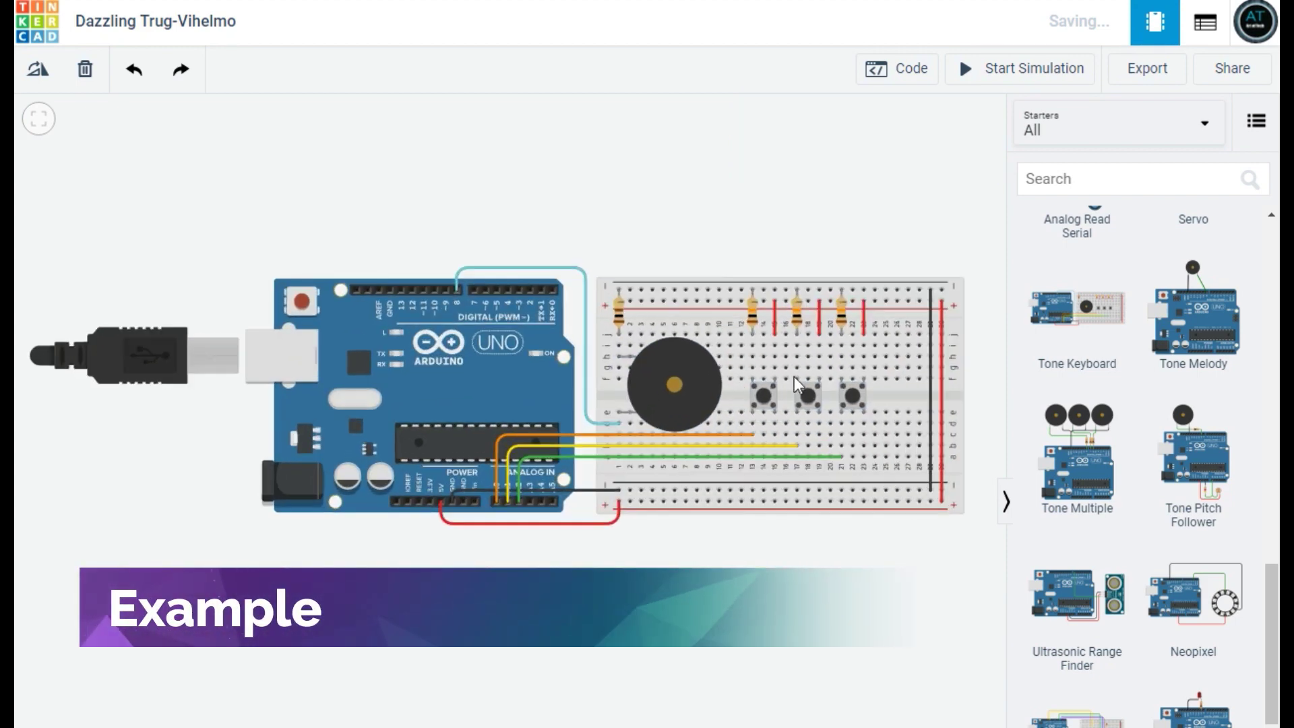
pyautogui.moveTo(789, 225); pyautogui.dragTo(734, 225)
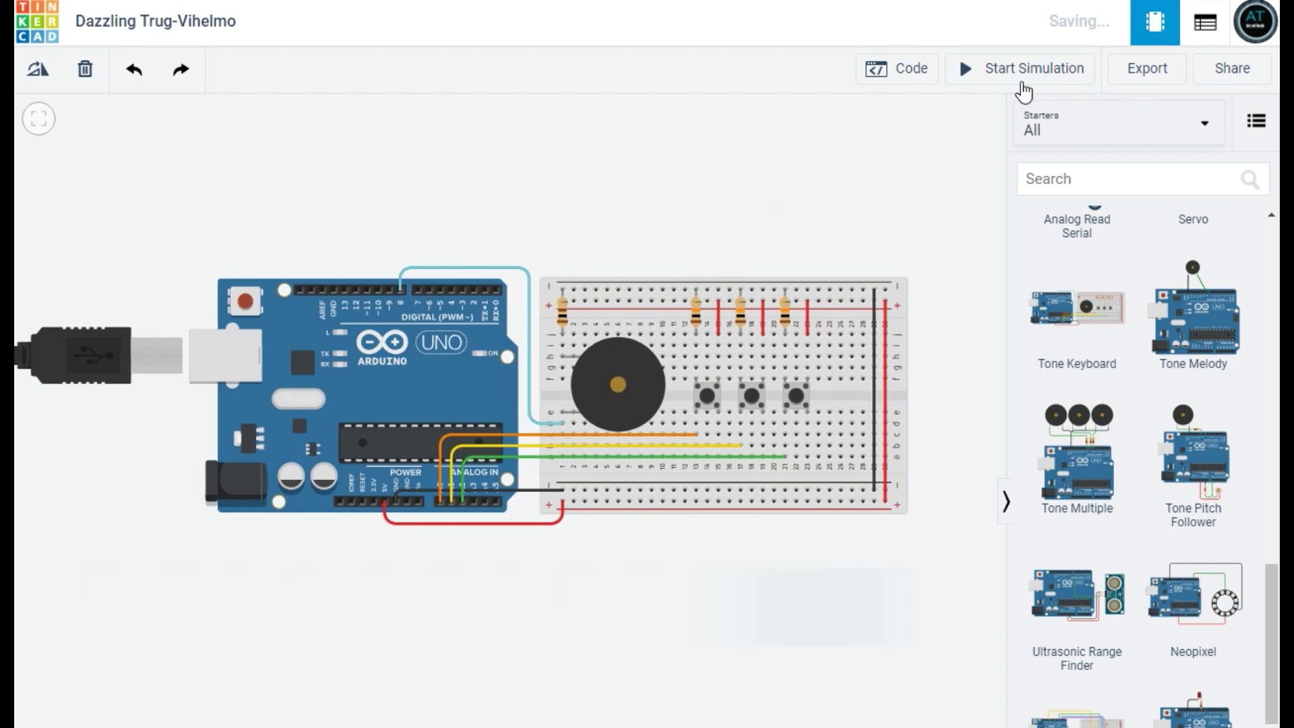
# Simulate the Tone Keyboard circuit with the sound volume raised and play the piezo with the first and second pushbuttons on the breadboard.
pyautogui.click(1042, 76)
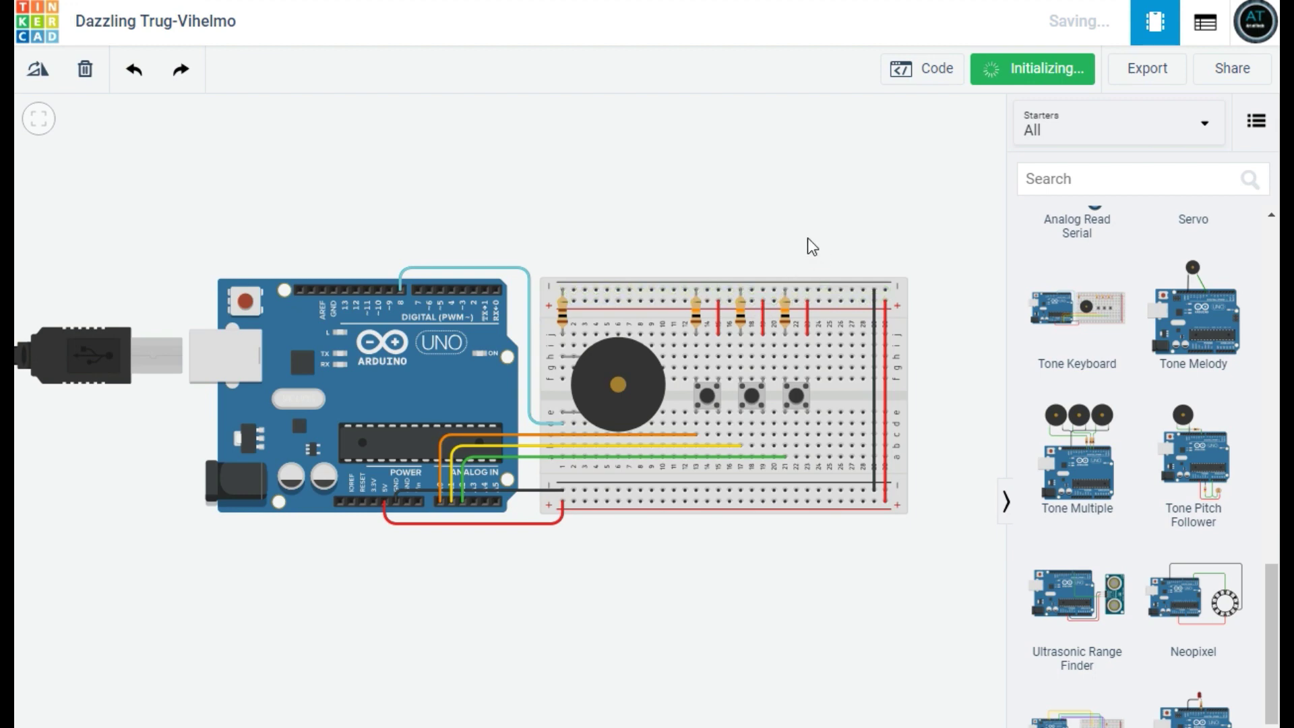
pyautogui.press('XF86AudioRaiseVolume')
pyautogui.press('XF86AudioRaiseVolume')
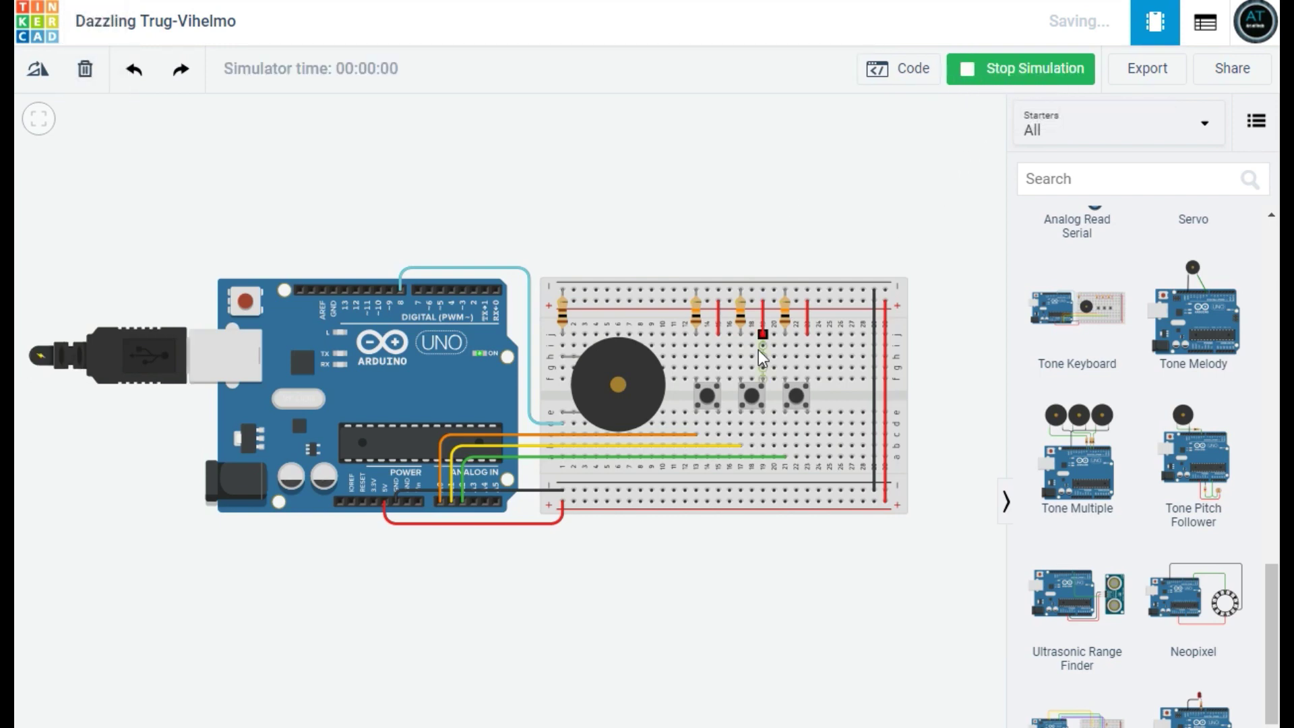
pyautogui.click(704, 395)
pyautogui.click(746, 394)
pyautogui.click(751, 397)
pyautogui.click(702, 398)
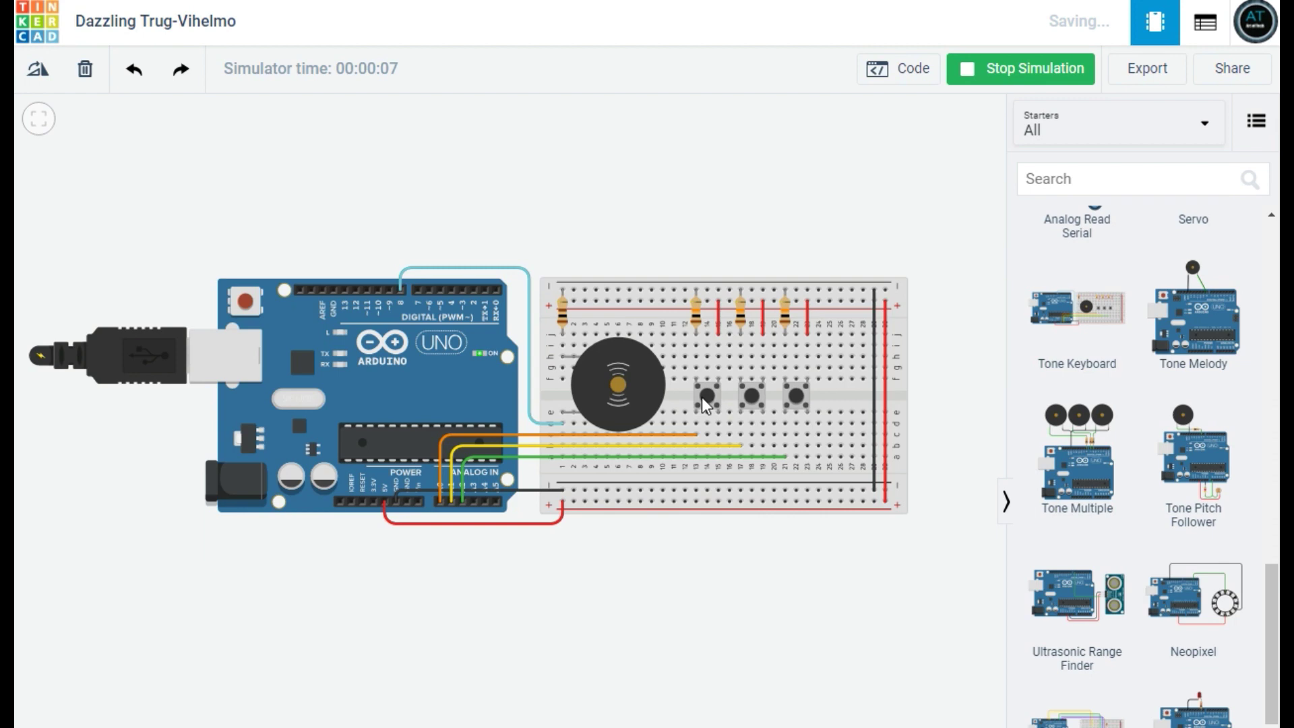
# Show the Tone Keyboard circuit's block code and look through its button and speaker blocks.
pyautogui.click(890, 74)
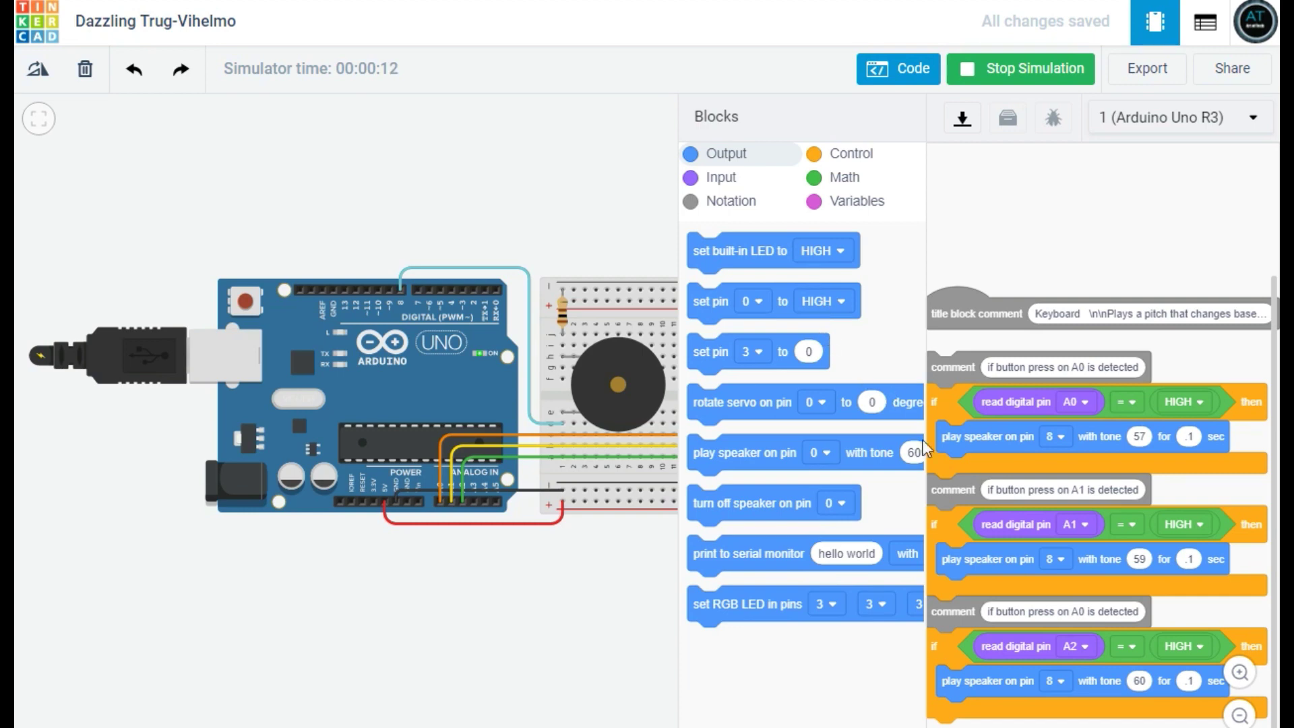
pyautogui.scroll(-3, 1051, 445)
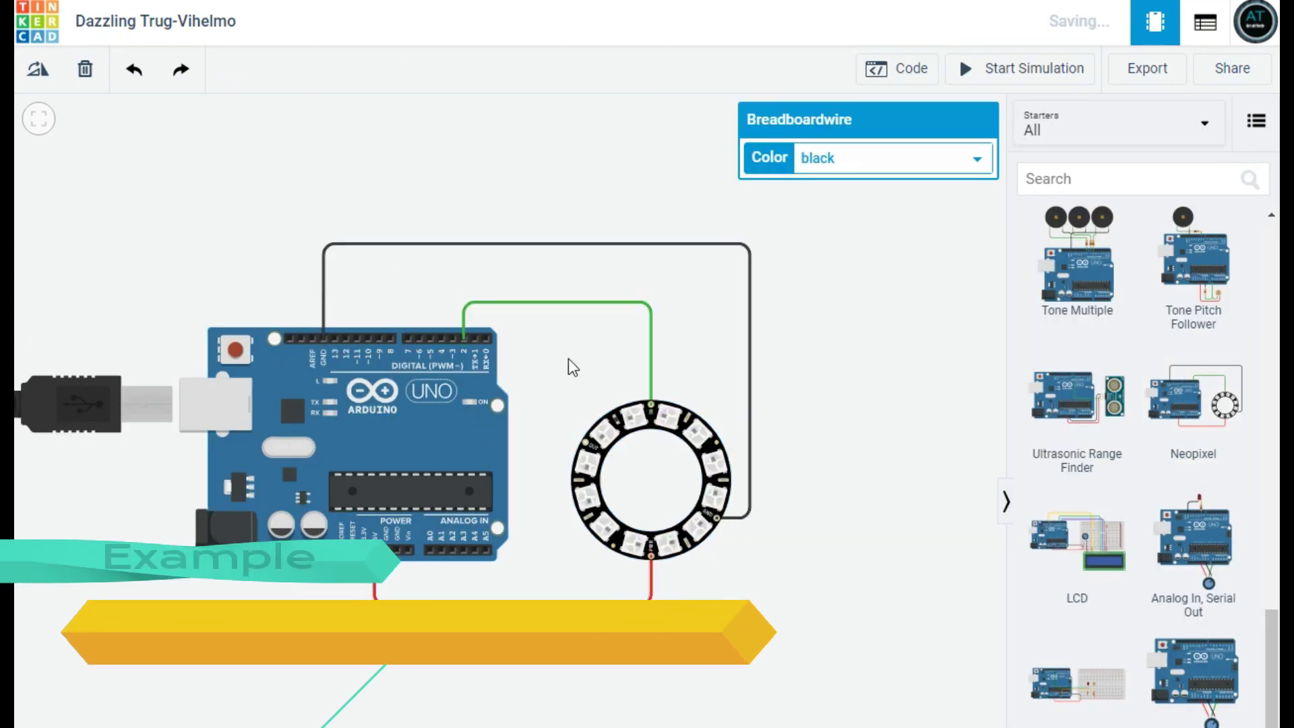
# Place the Neopixel starter circuit on the workplane and start its simulation.
pyautogui.click(588, 362)
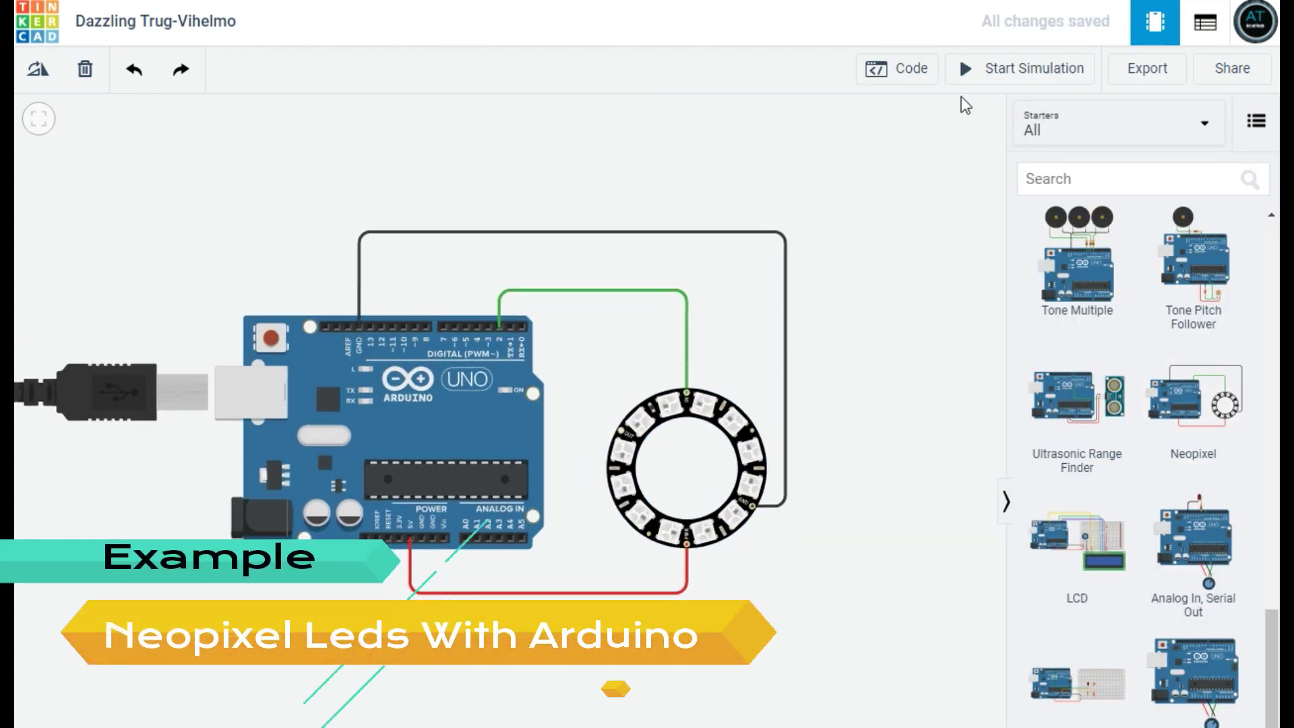
pyautogui.click(990, 76)
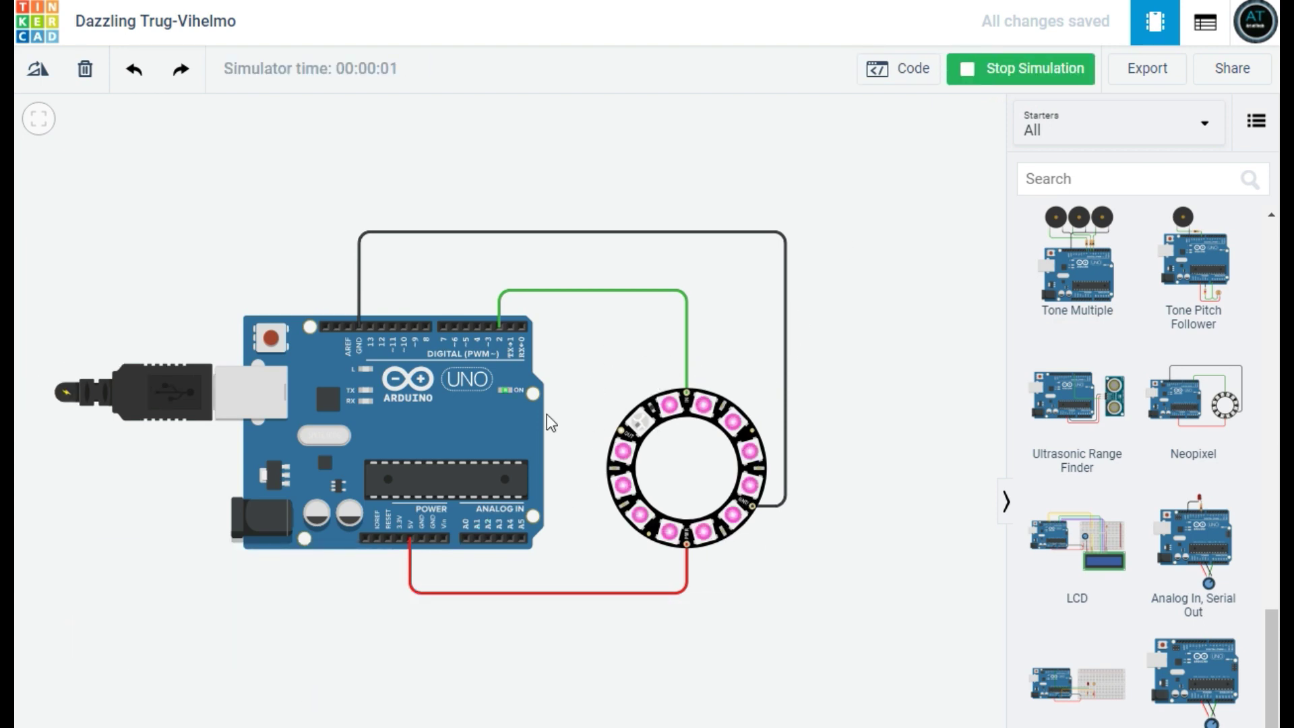
# Reset the simulated Arduino and examine its power LED and the NeoPixel ring's changing lights up close.
pyautogui.click(272, 334)
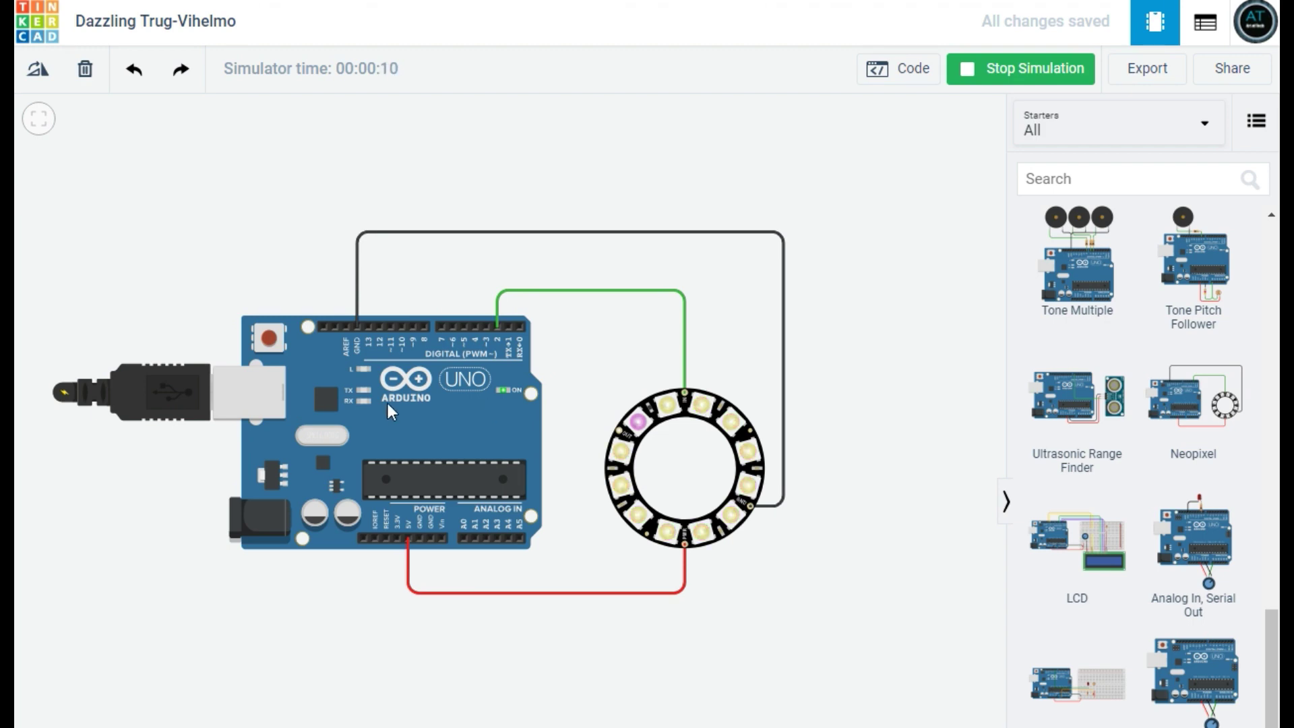
pyautogui.scroll(5, 387, 403)
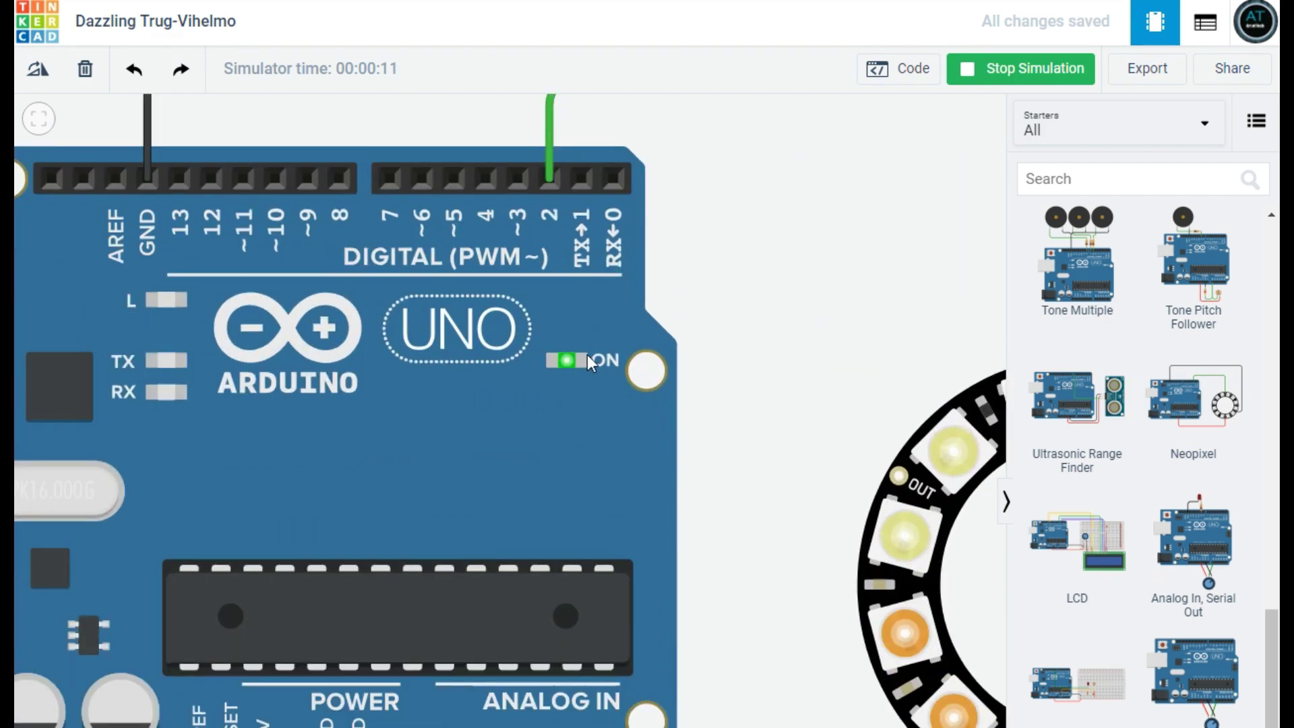
pyautogui.scroll(-5, 587, 355)
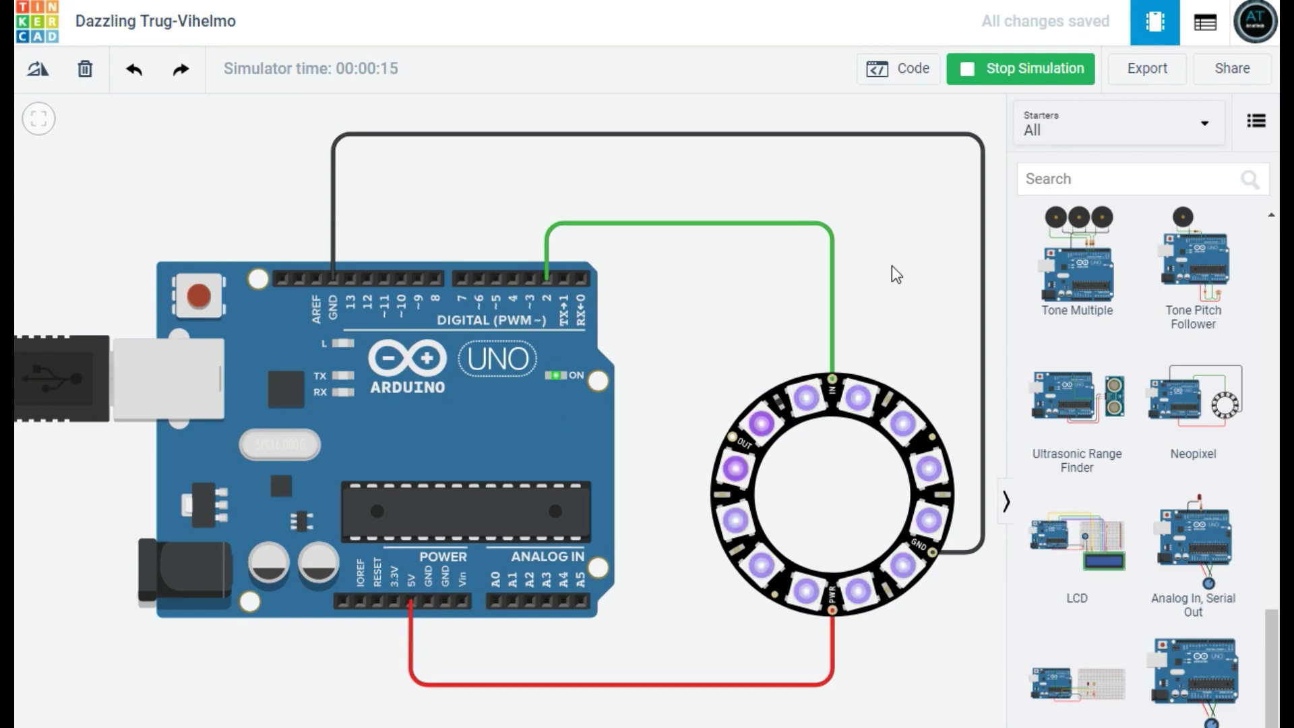
pyautogui.scroll(2, 880, 421)
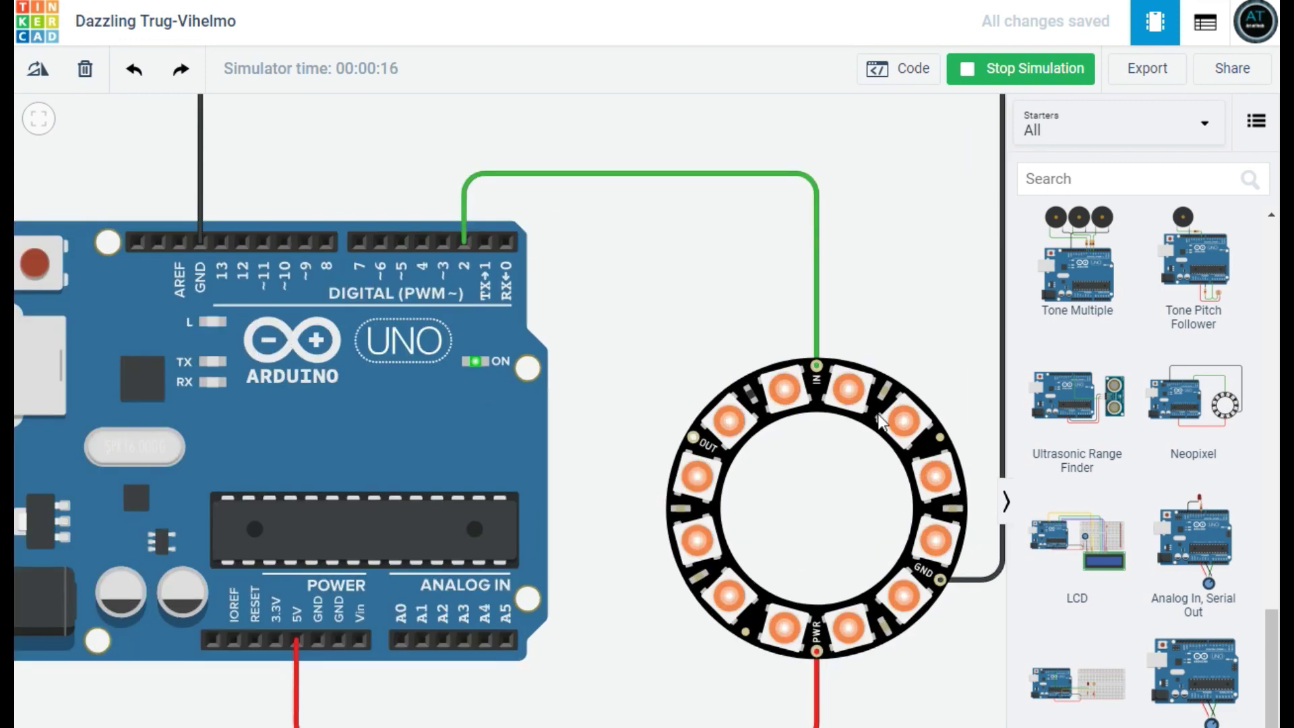
pyautogui.scroll(2, 880, 421)
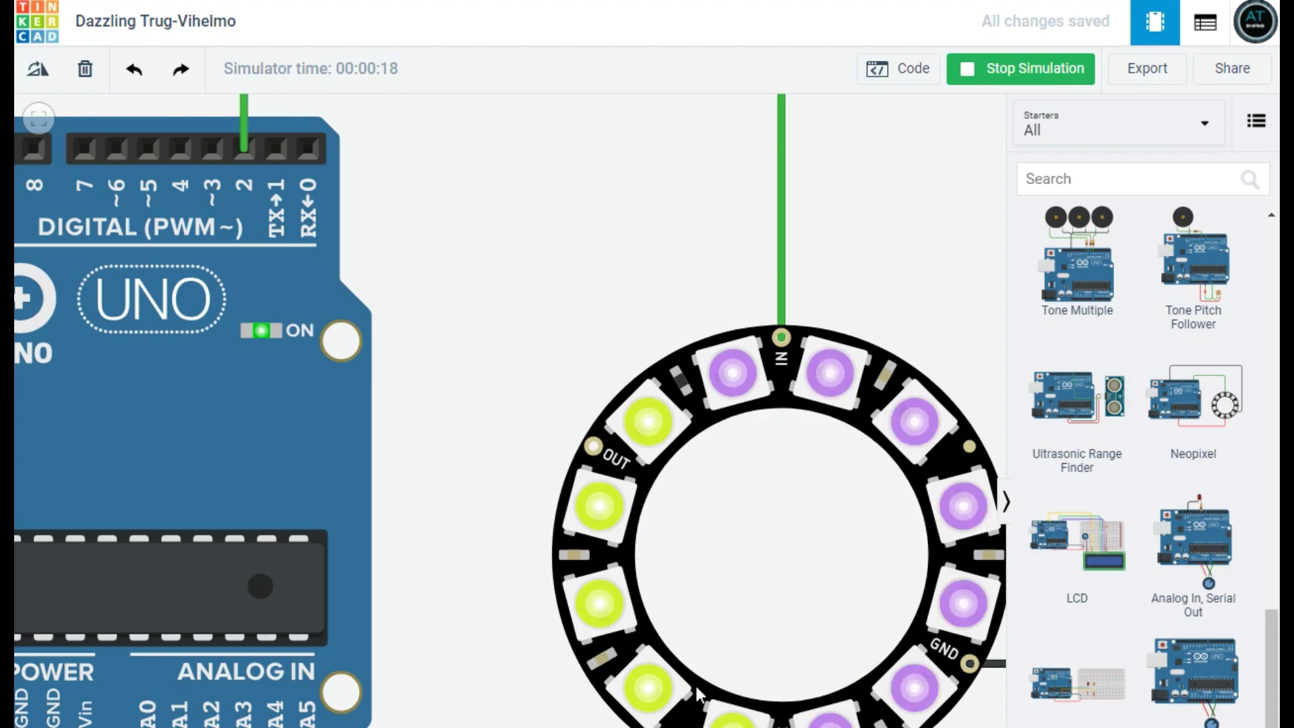
pyautogui.scroll(-2, 674, 614)
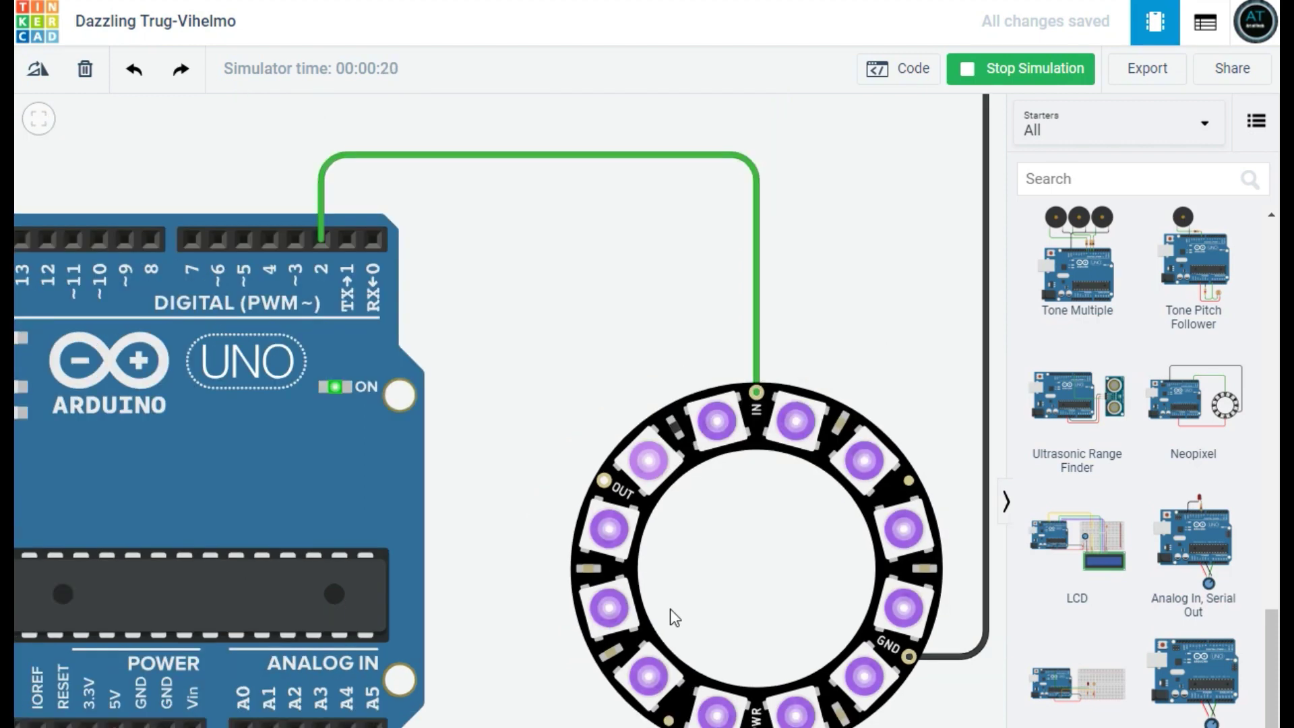
pyautogui.scroll(-3, 672, 608)
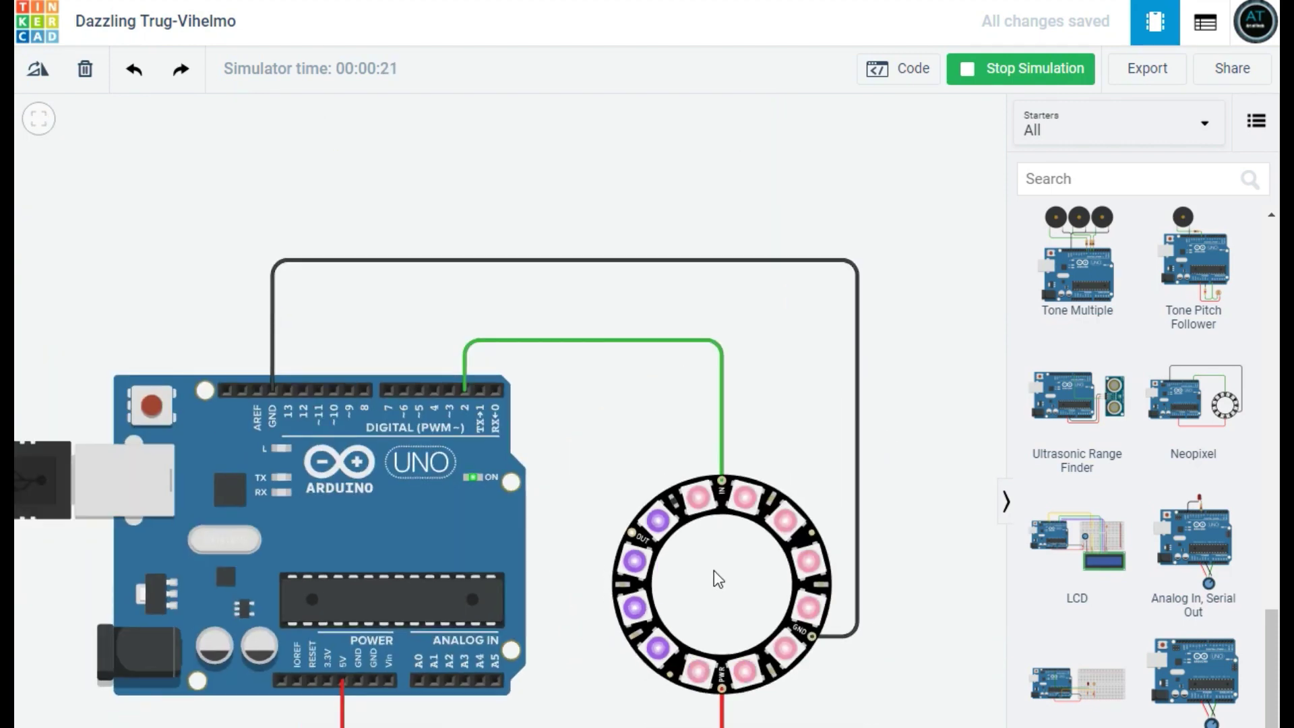
# Show the Neopixel circuit's Arduino code, read through it to the setColor function and close the code editor.
pyautogui.click(913, 70)
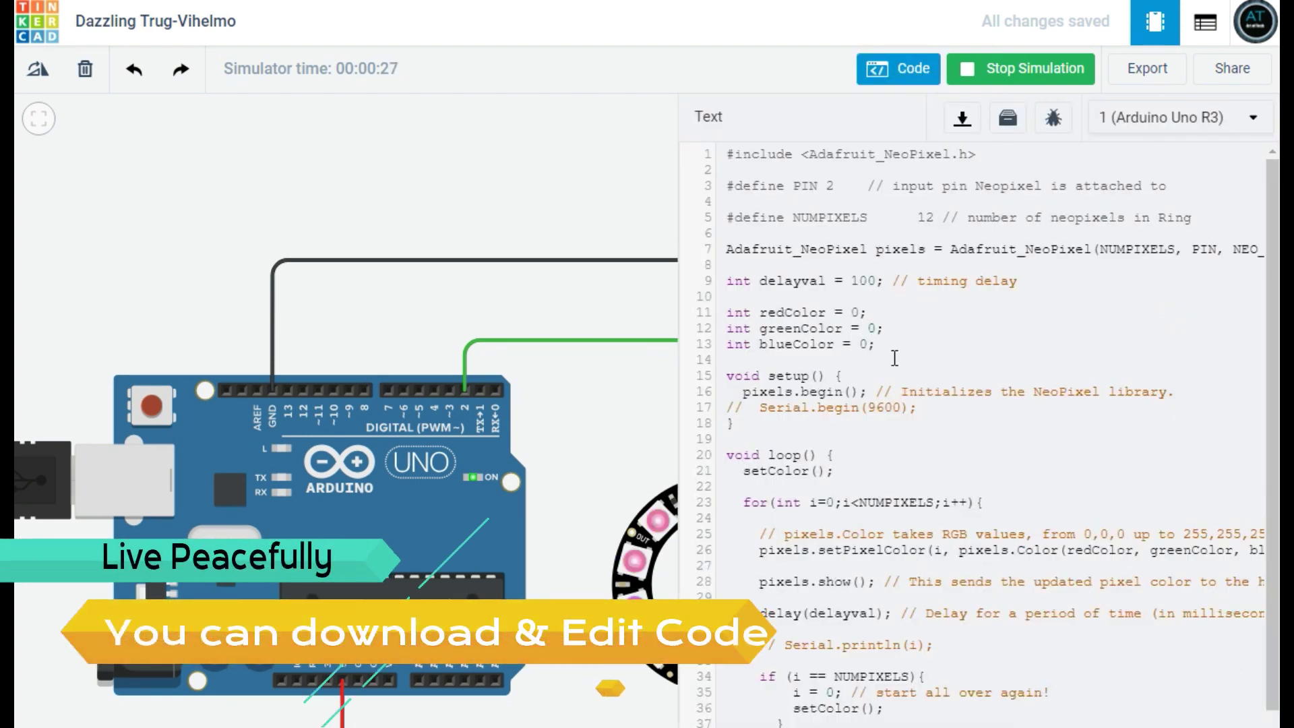
pyautogui.scroll(-2, 895, 357)
pyautogui.scroll(-2, 894, 358)
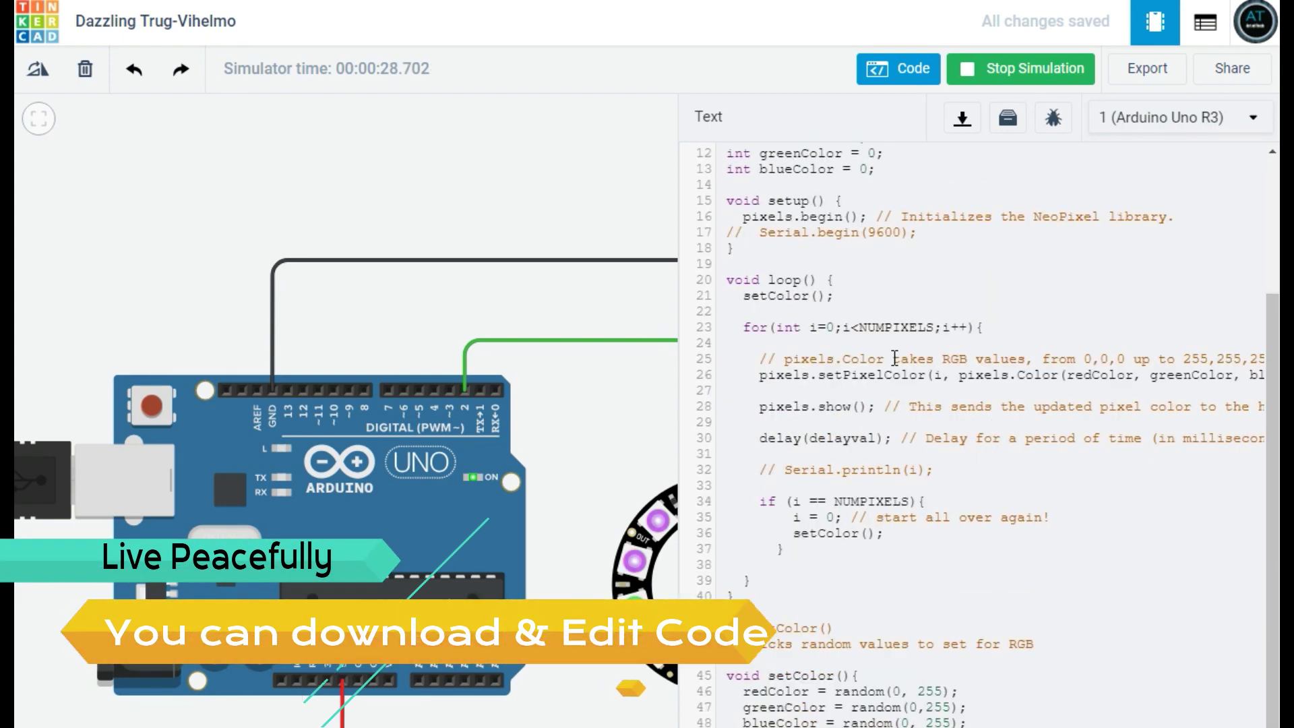
pyautogui.scroll(4, 880, 147)
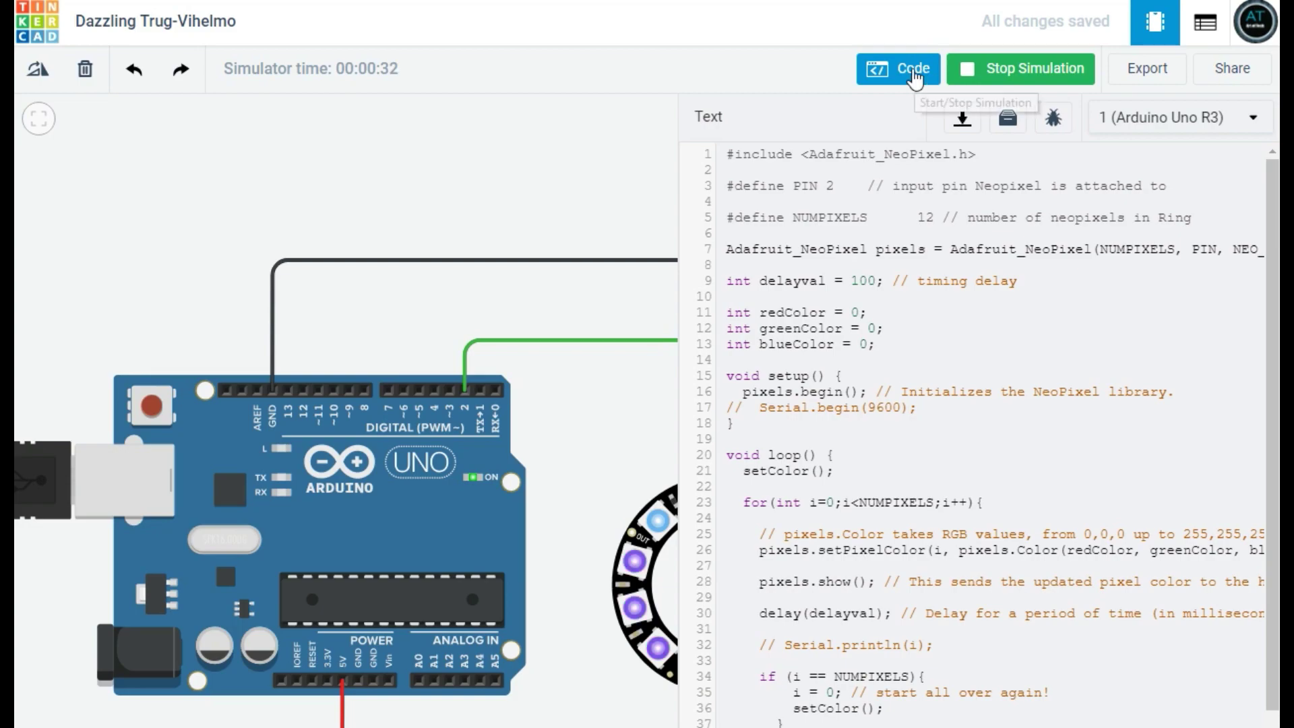
pyautogui.click(914, 79)
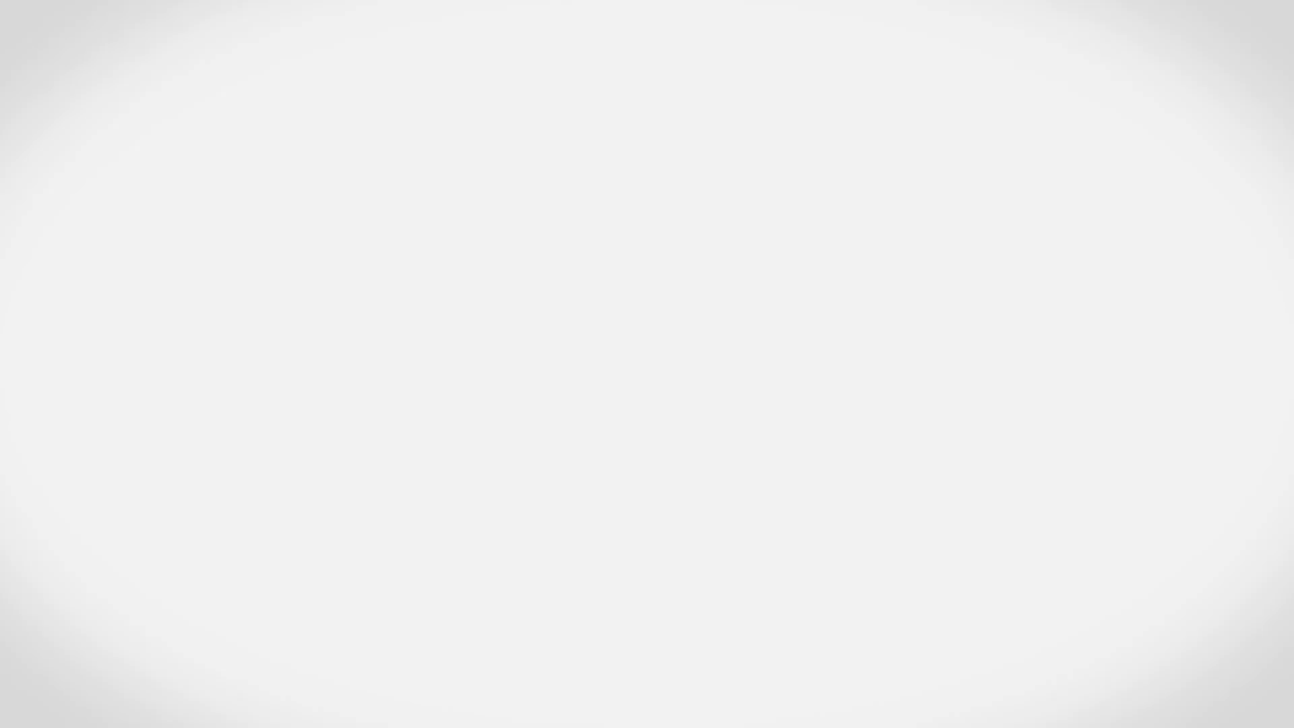